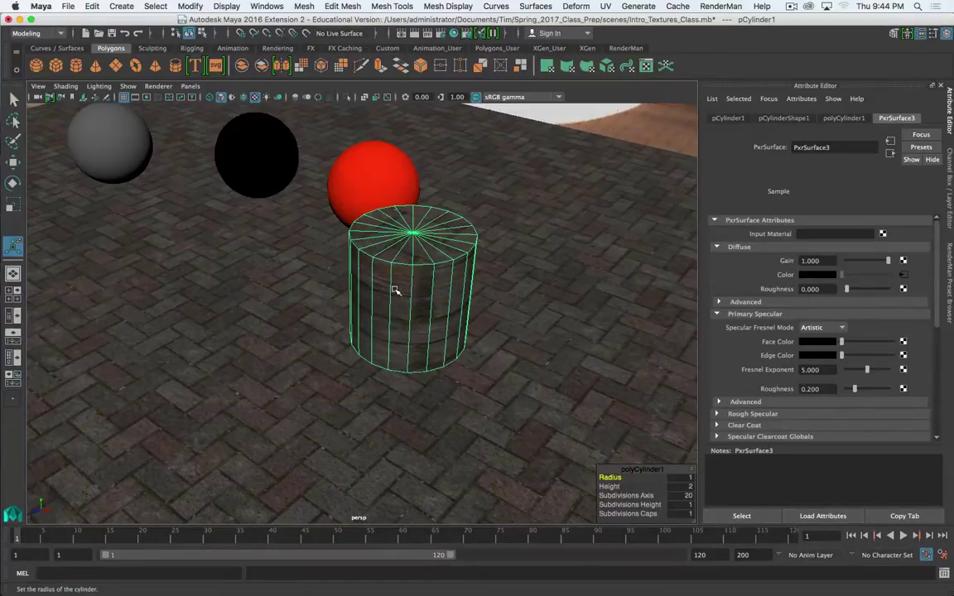
- Examine how the texture wraps around the cylinder's sides and top with its wireframe hidden, and reselect the cylinder
scroll(366, 281, up, 3)
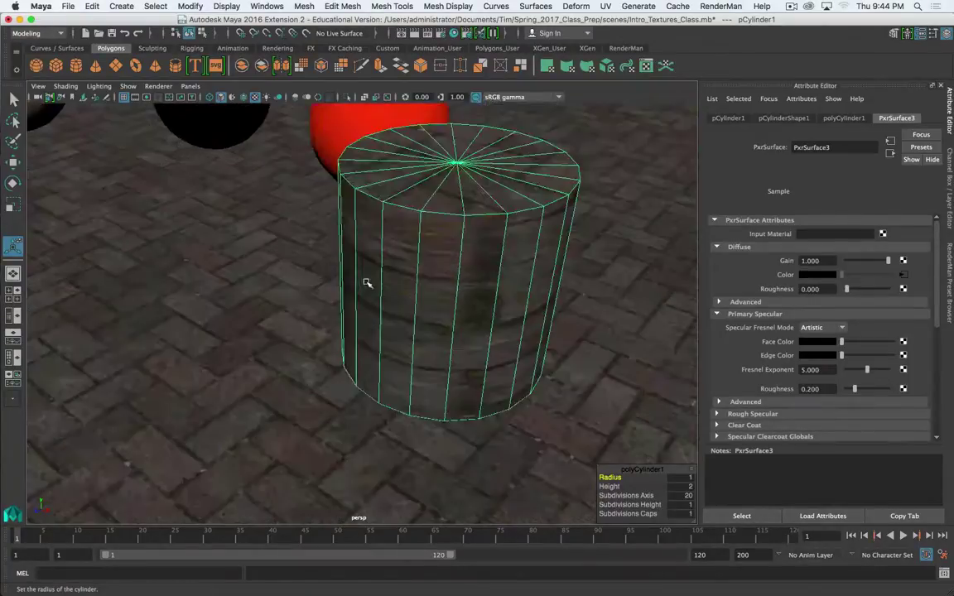
alt+drag(366, 281, 389, 295)
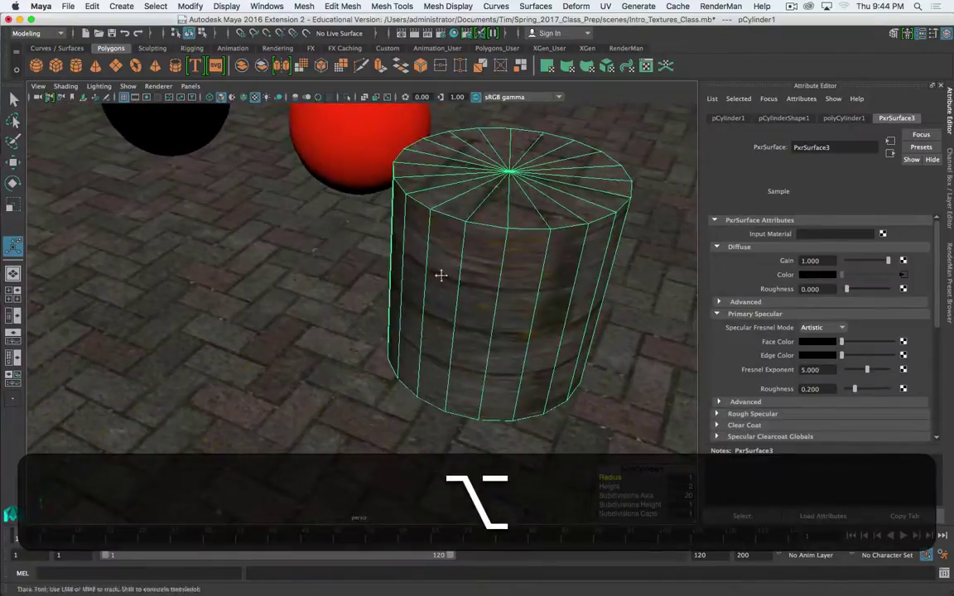
alt+drag(440, 275, 413, 280)
click(527, 288)
mouse_move(524, 298)
alt+mouse_down()
mouse_move(464, 302)
mouse_move(460, 291)
mouse_move(398, 323)
mouse_move(483, 347)
mouse_move(494, 335)
mouse_move(455, 298)
mouse_move(360, 307)
mouse_move(336, 294)
mouse_move(474, 286)
mouse_move(528, 301)
alt+mouse_up()
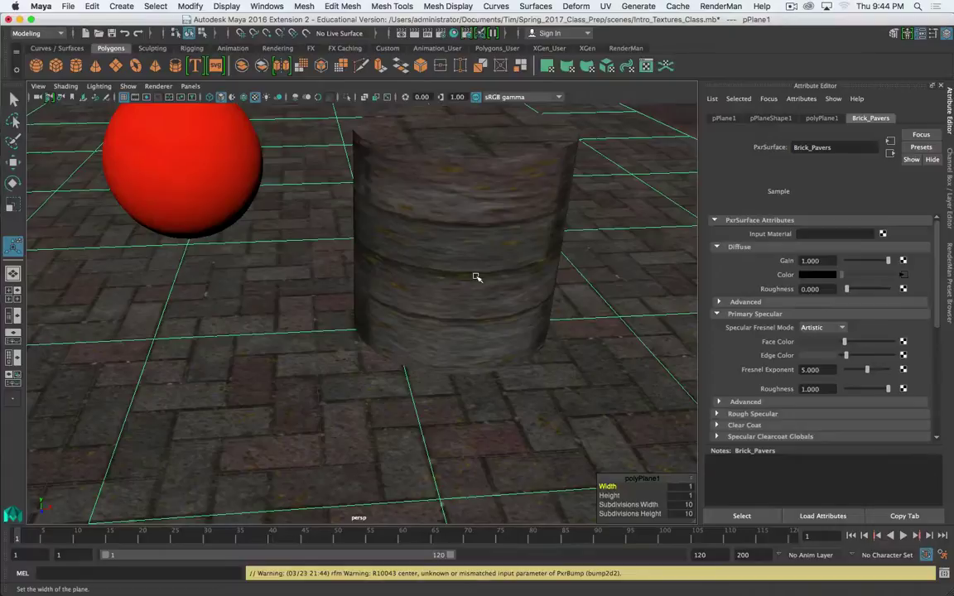
alt+drag(476, 274, 443, 269)
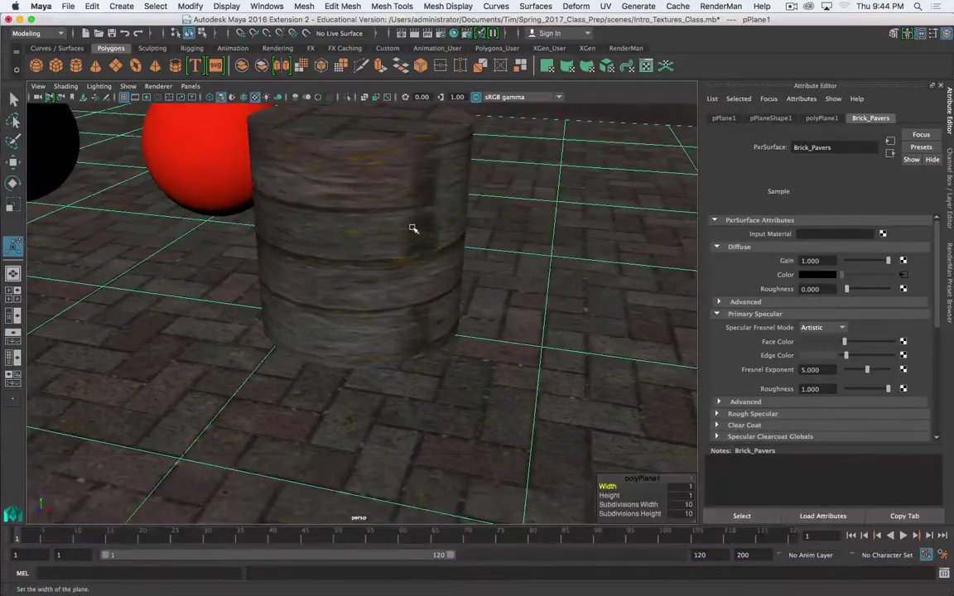
alt+drag(373, 211, 397, 244)
click(374, 249)
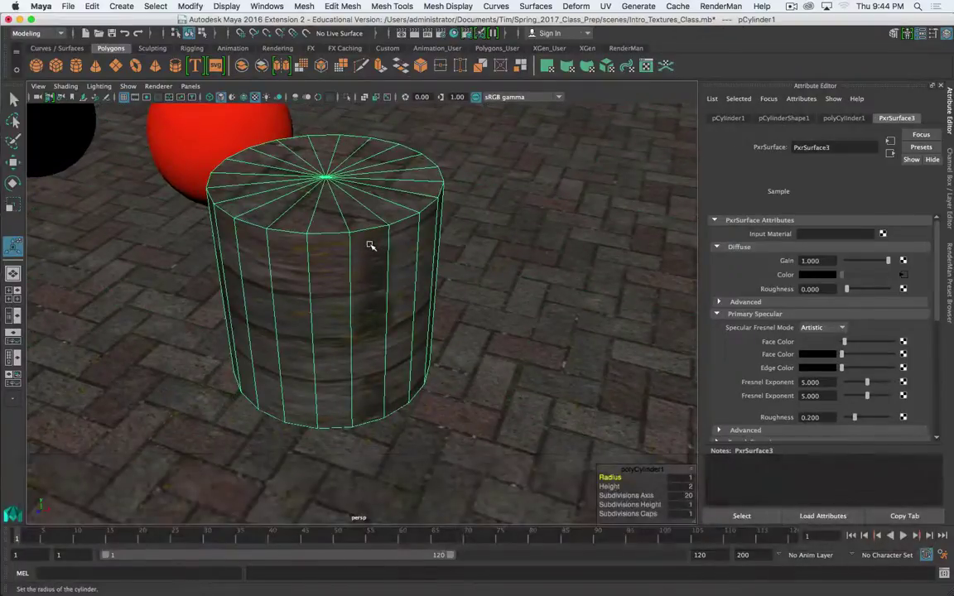
scroll(374, 263, down, 5)
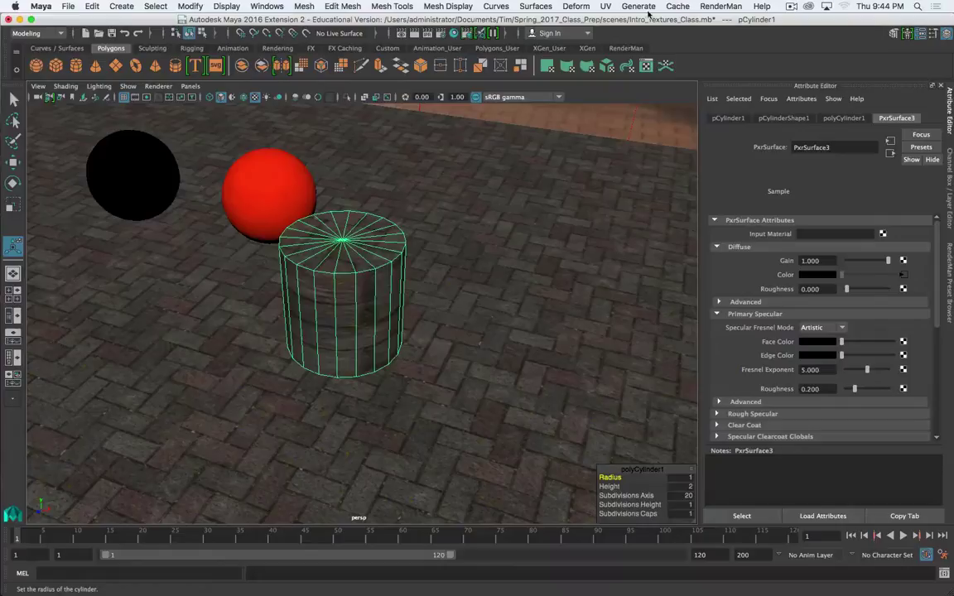
- Try a cylindrical UV projection on the whole selected cylinder and check the texture mapping
click(606, 7)
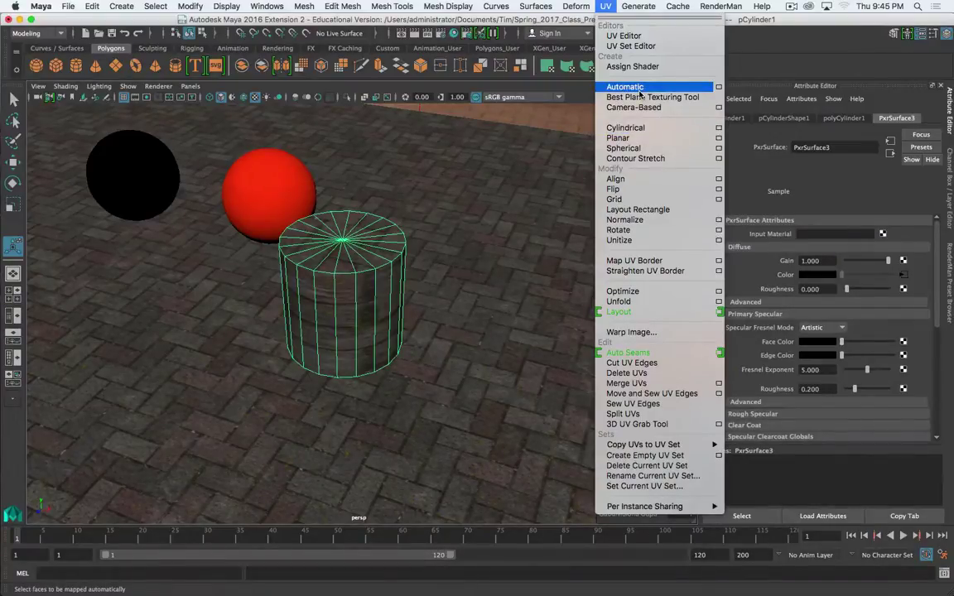
click(629, 127)
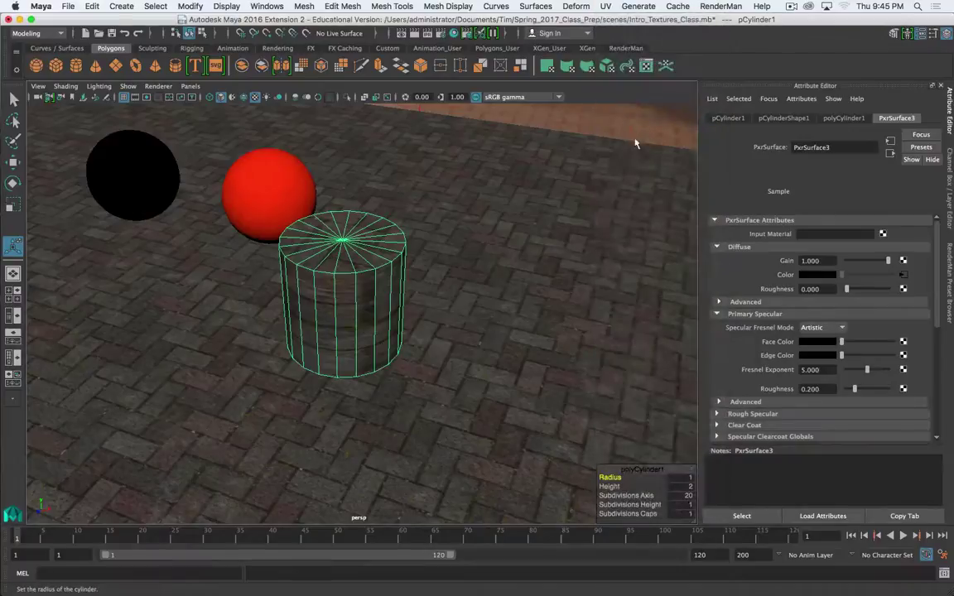
alt+drag(478, 308, 437, 250)
- Try a planar UV projection on the cylinder and check how the texture looks around its sides and top
click(605, 5)
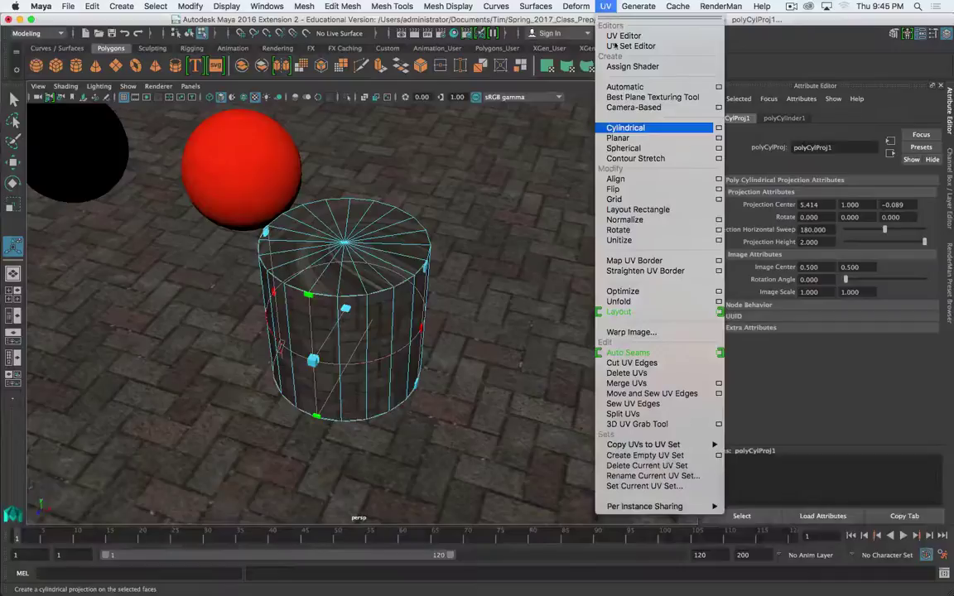
click(627, 138)
alt+drag(500, 309, 427, 289)
key(alt+super+period)
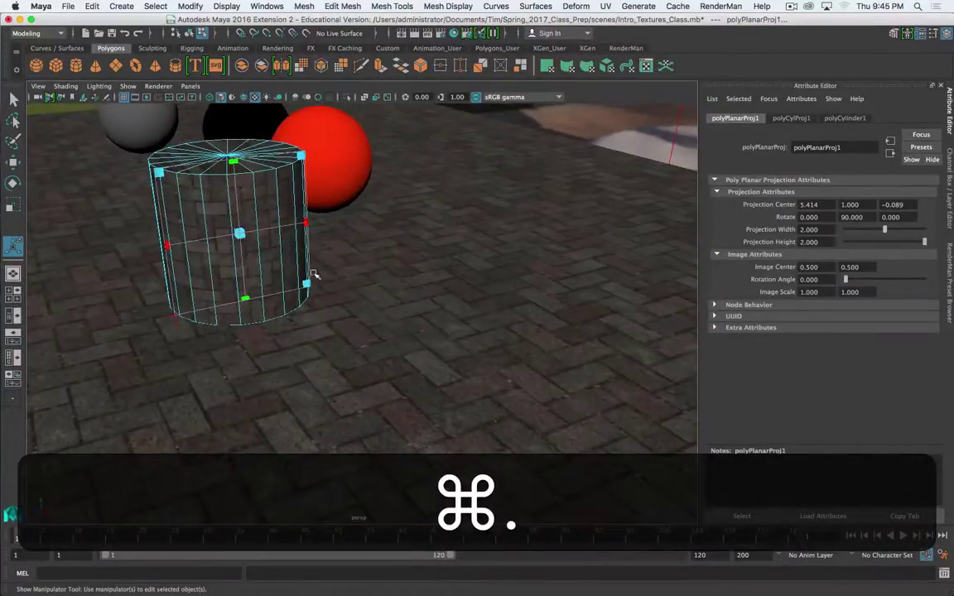
alt+drag(258, 273, 258, 171)
alt+drag(285, 228, 298, 258)
key(alt+z)
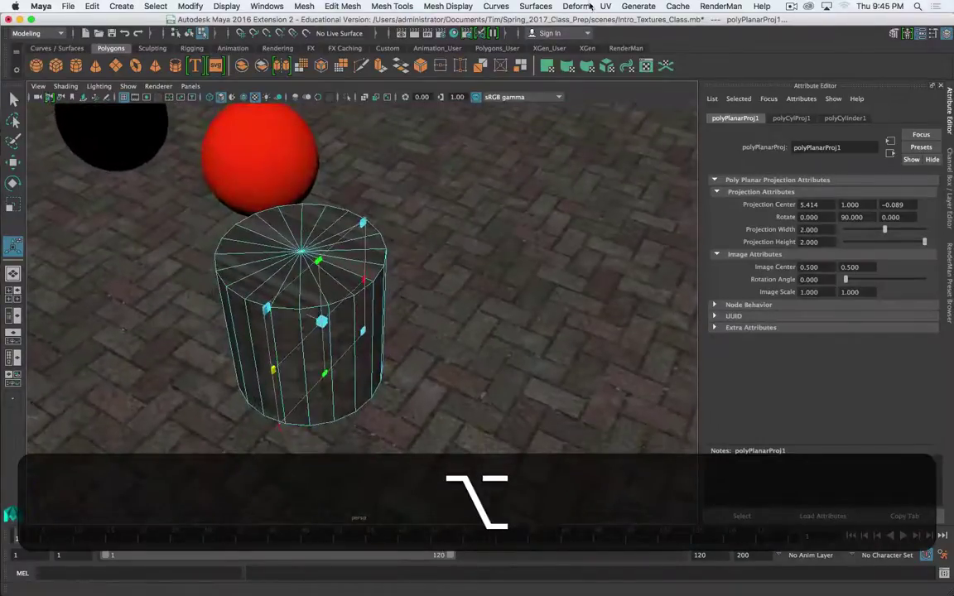
- Try a spherical UV projection on the cylinder, followed by a contour stretch projection
click(606, 5)
click(623, 149)
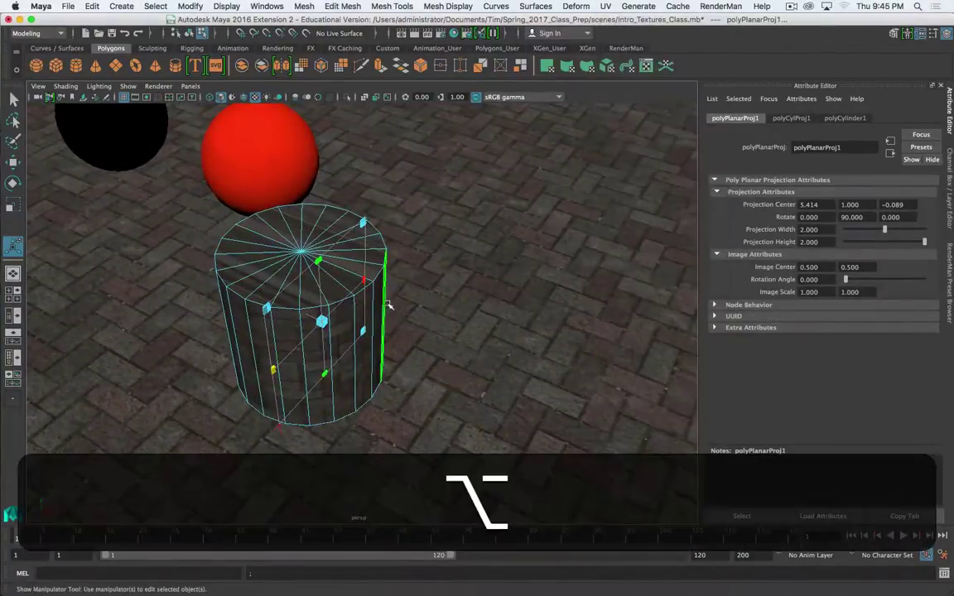
mouse_move(390, 305)
alt+mouse_down()
mouse_move(414, 291)
mouse_move(397, 299)
alt+mouse_up()
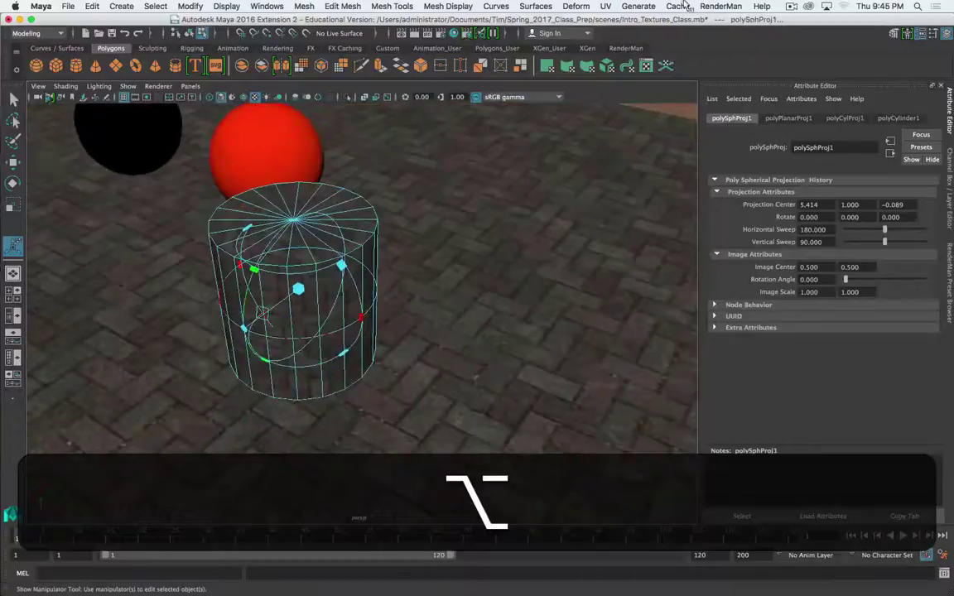
click(609, 6)
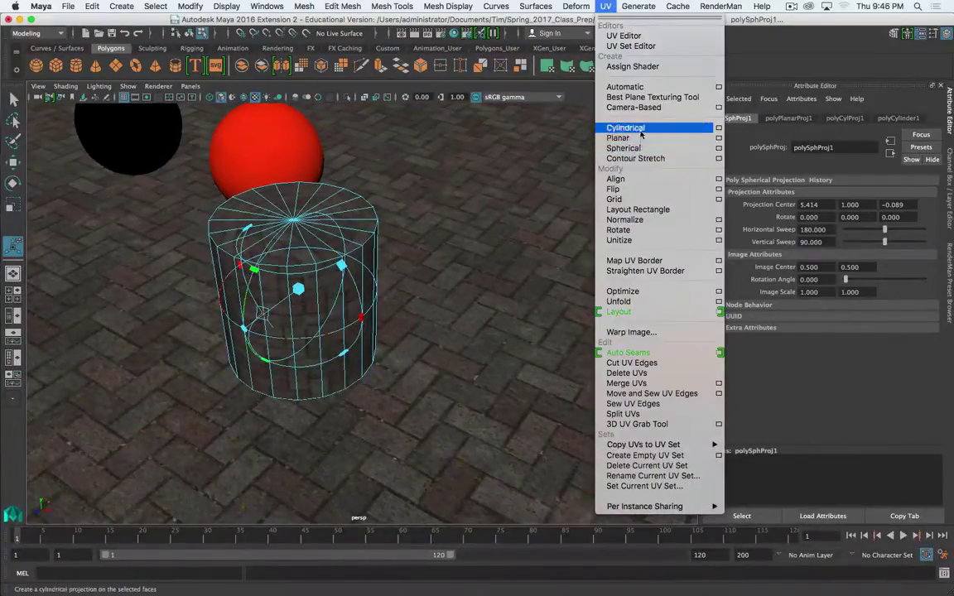
click(467, 189)
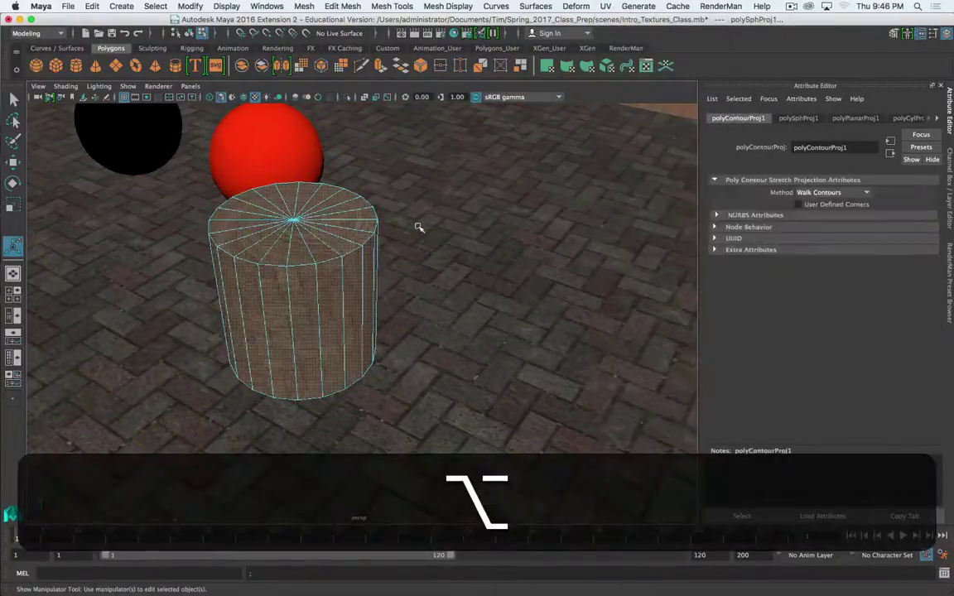
alt+drag(417, 228, 488, 116)
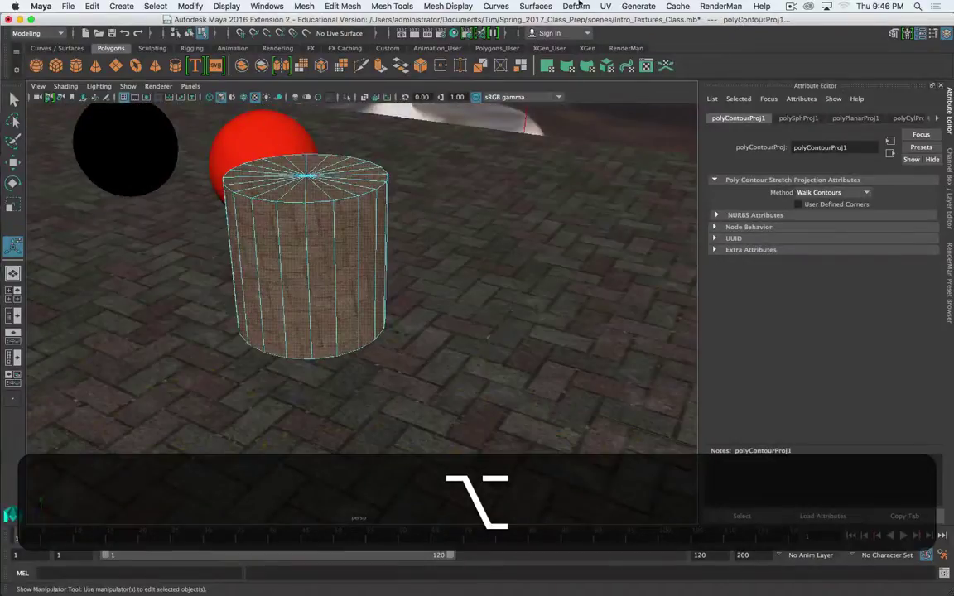
- Try an automatic UV projection on the cylinder and check the resulting texture placement
click(605, 6)
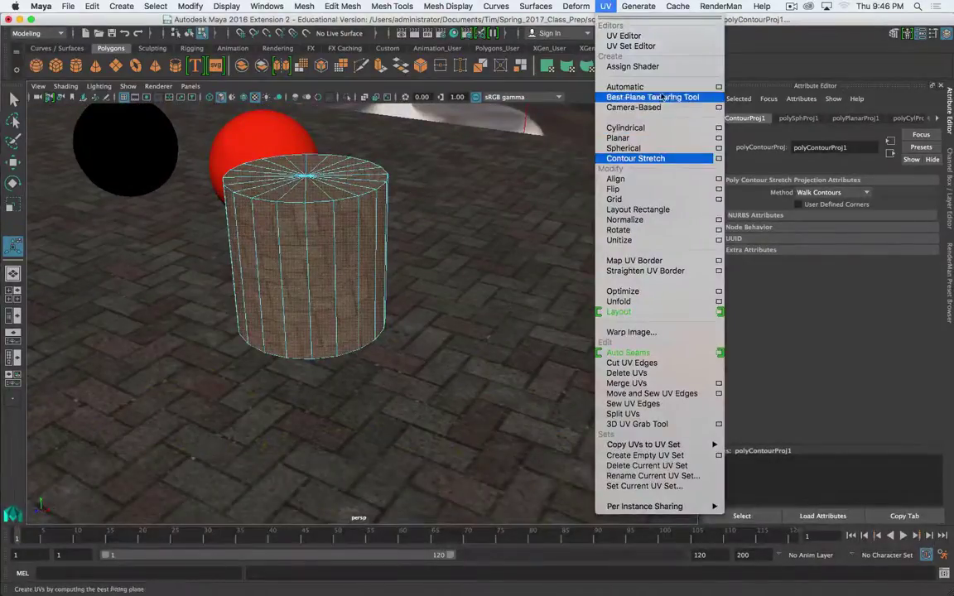
click(629, 87)
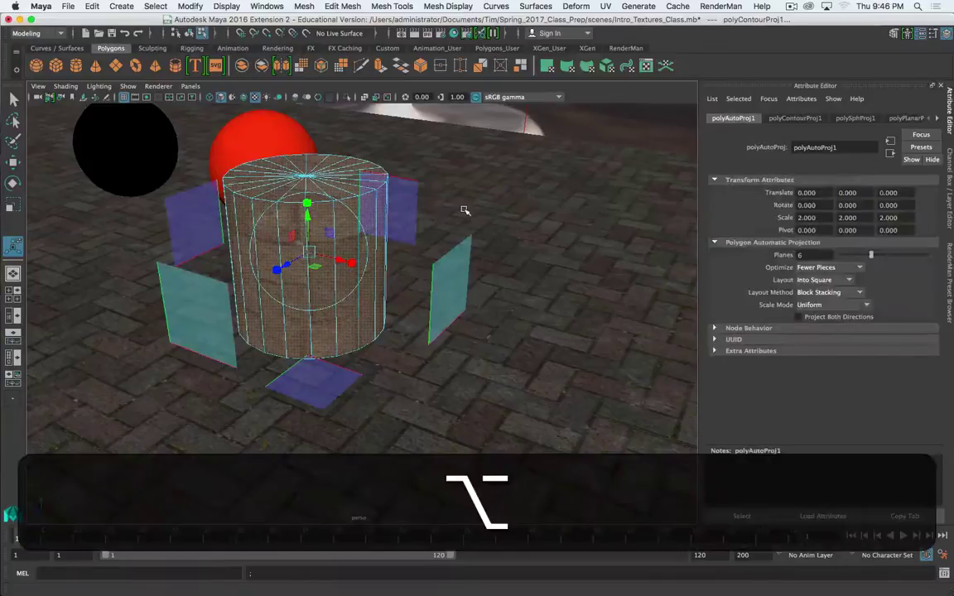
alt+drag(465, 211, 465, 248)
- Return the cylinder to object mode and apply a cylindrical UV projection to the whole object
click(276, 367)
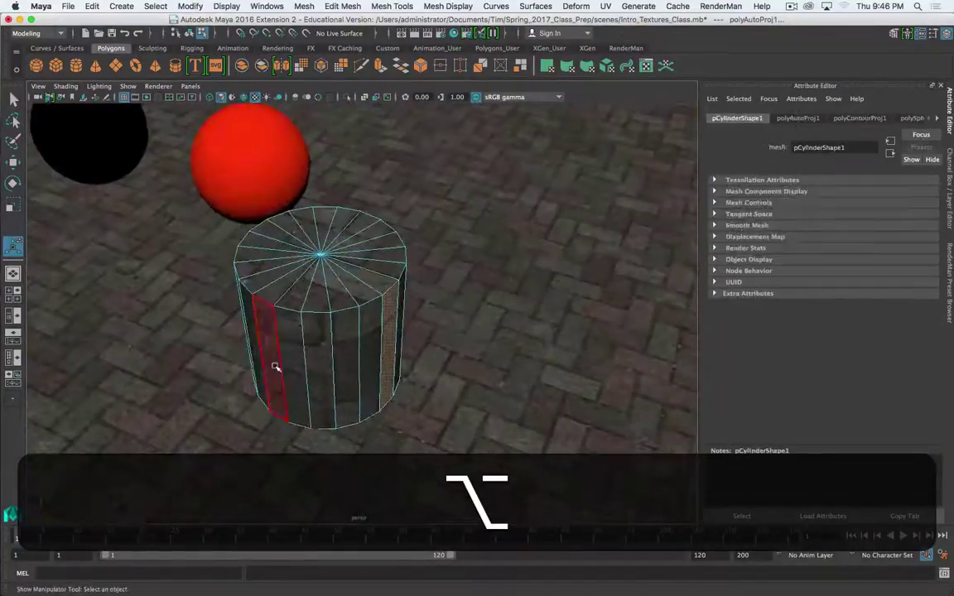
click(319, 348)
right_click(336, 268)
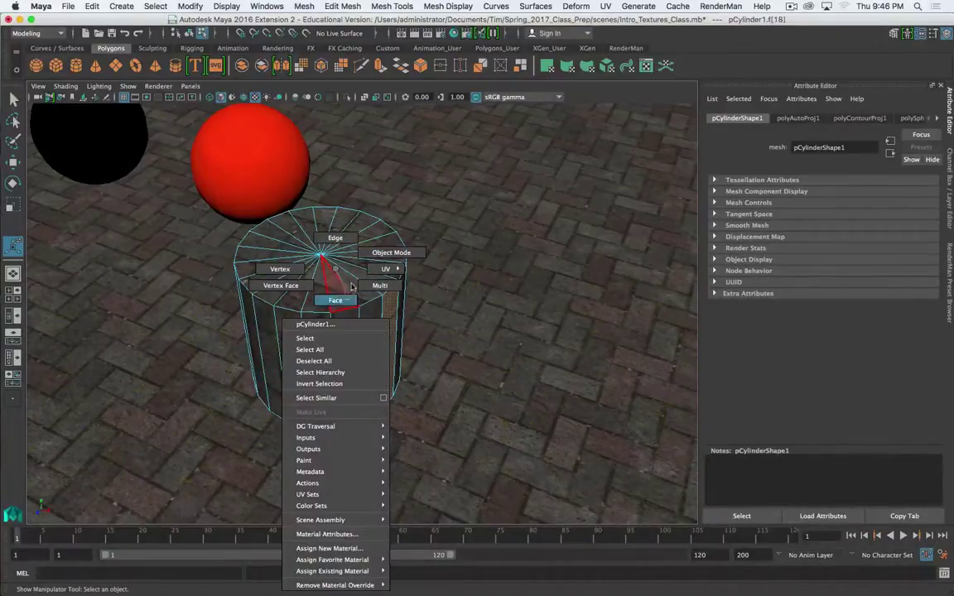
click(370, 263)
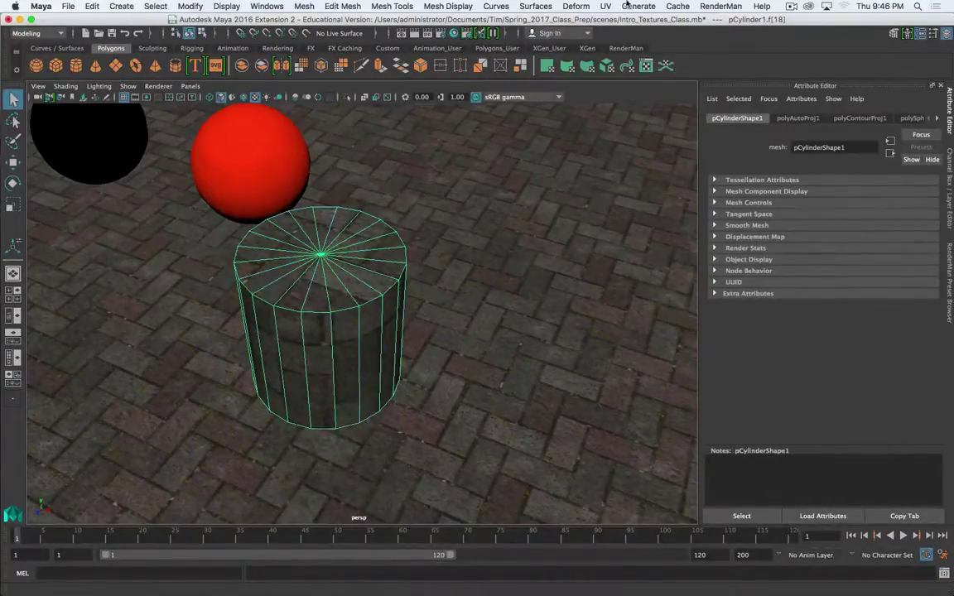
click(605, 6)
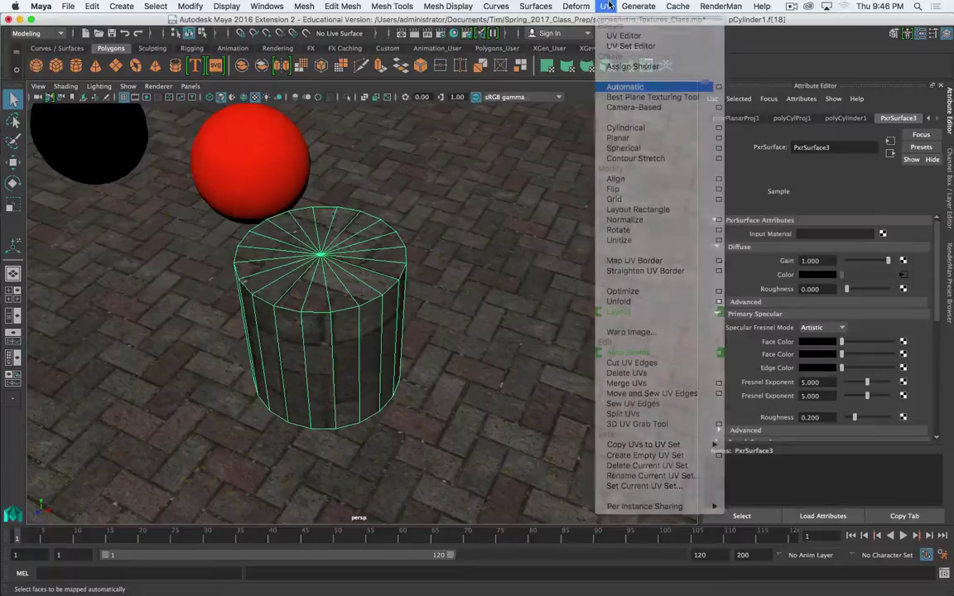
click(605, 6)
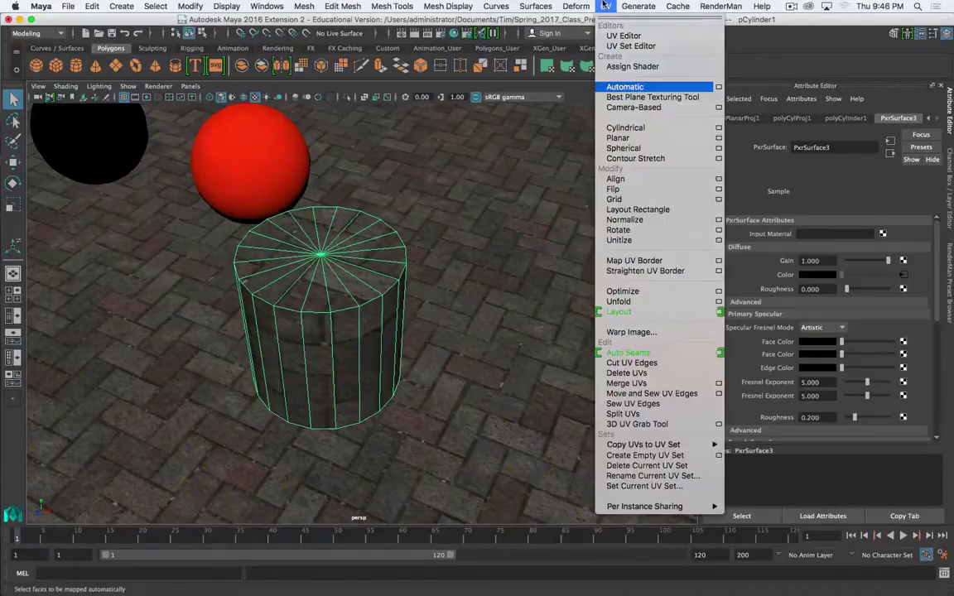
click(626, 129)
alt+drag(405, 389, 426, 389)
alt+middle_drag(427, 389, 474, 288)
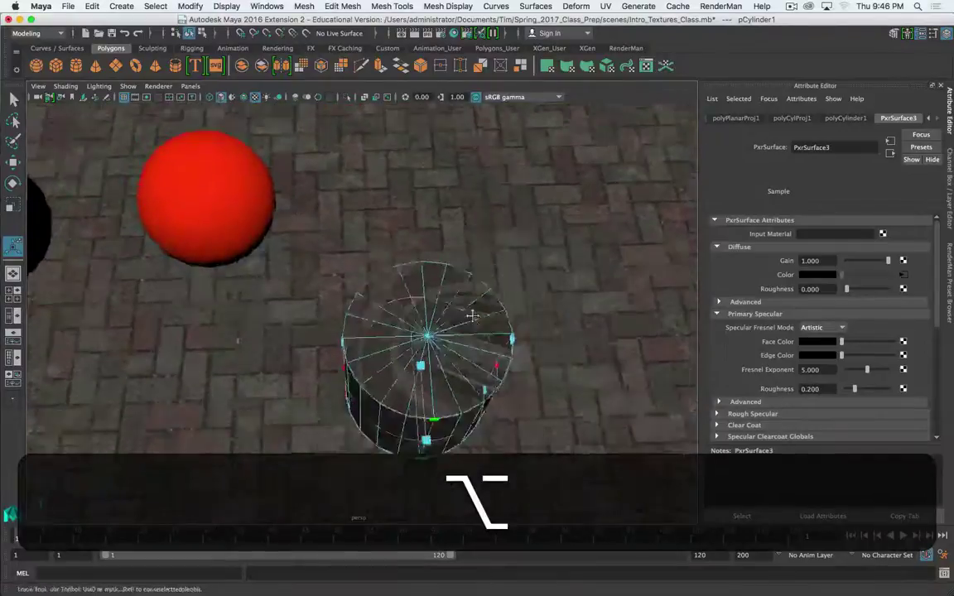
alt+drag(473, 288, 464, 220)
- Switch the cylinder to face selection and select all the triangular faces of its top cap
right_click(427, 225)
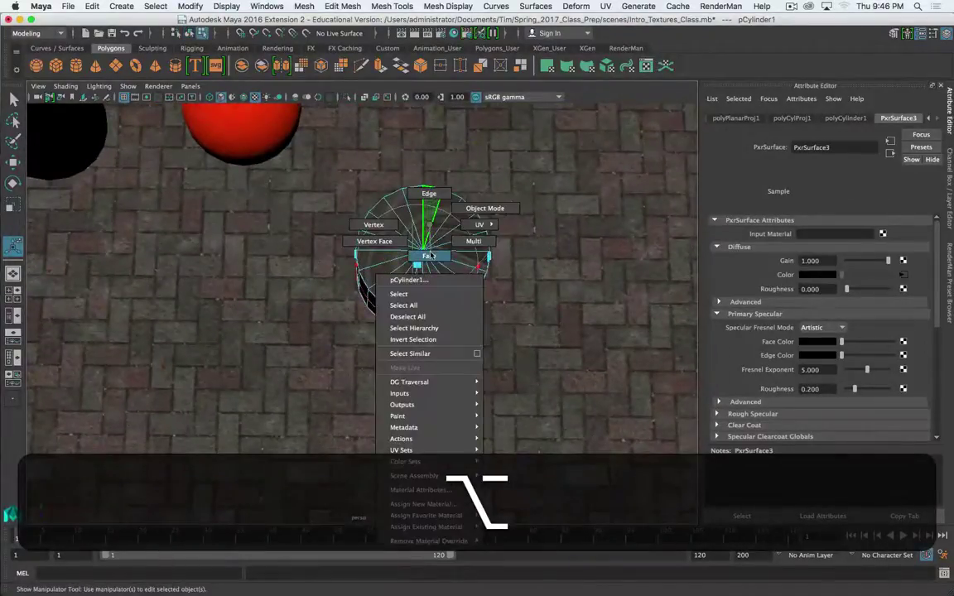
right_drag(430, 254, 430, 256)
scroll(435, 258, up, 5)
alt+middle_drag(519, 216, 476, 213)
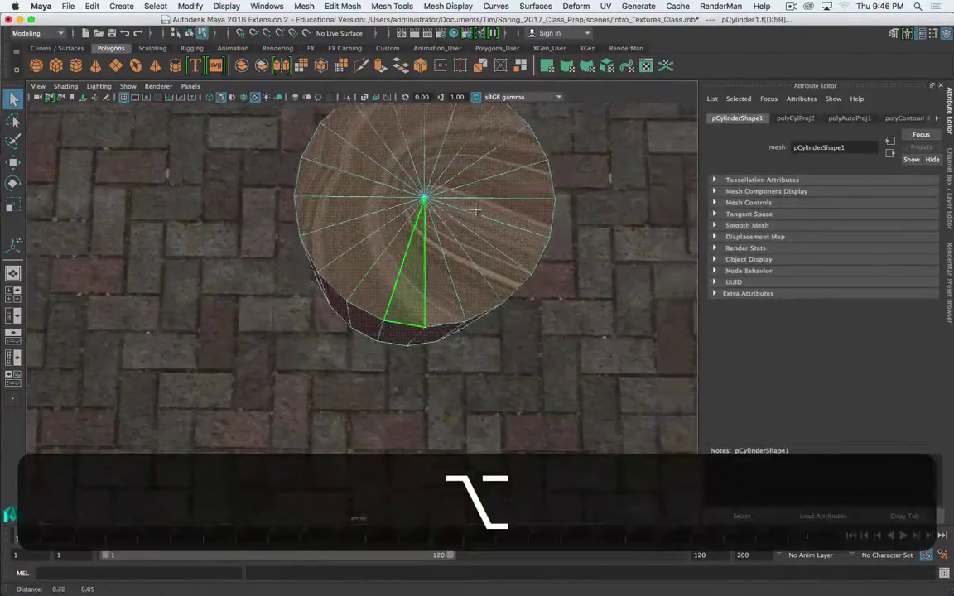
click(435, 279)
shift+click(467, 279)
shift+click(489, 268)
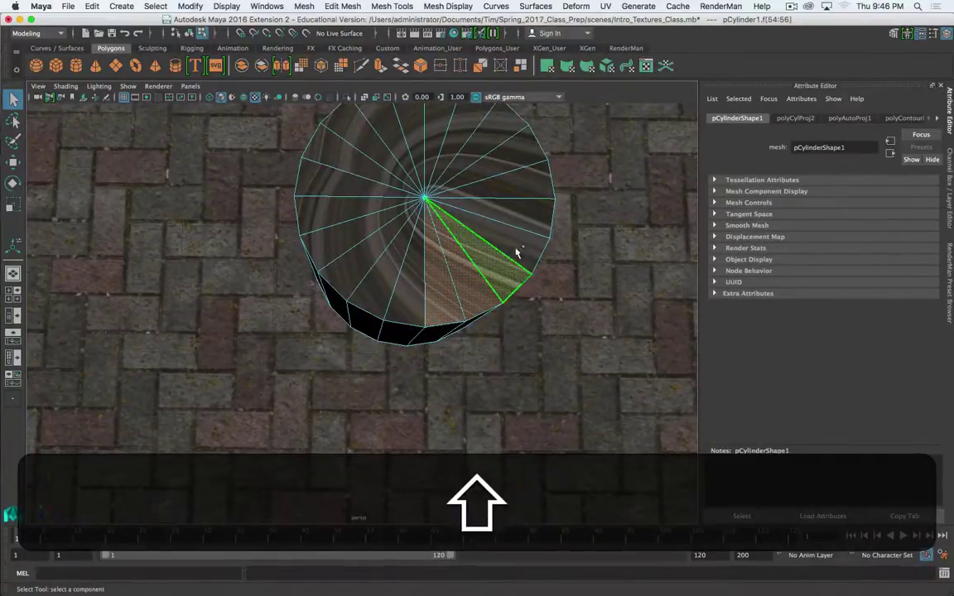
shift+click(515, 252)
mouse_move(528, 221)
shift+mouse_down()
mouse_move(528, 192)
mouse_move(498, 133)
mouse_move(464, 124)
mouse_move(392, 131)
mouse_move(356, 169)
mouse_move(349, 206)
mouse_move(327, 240)
mouse_move(396, 273)
mouse_move(421, 268)
shift+mouse_up()
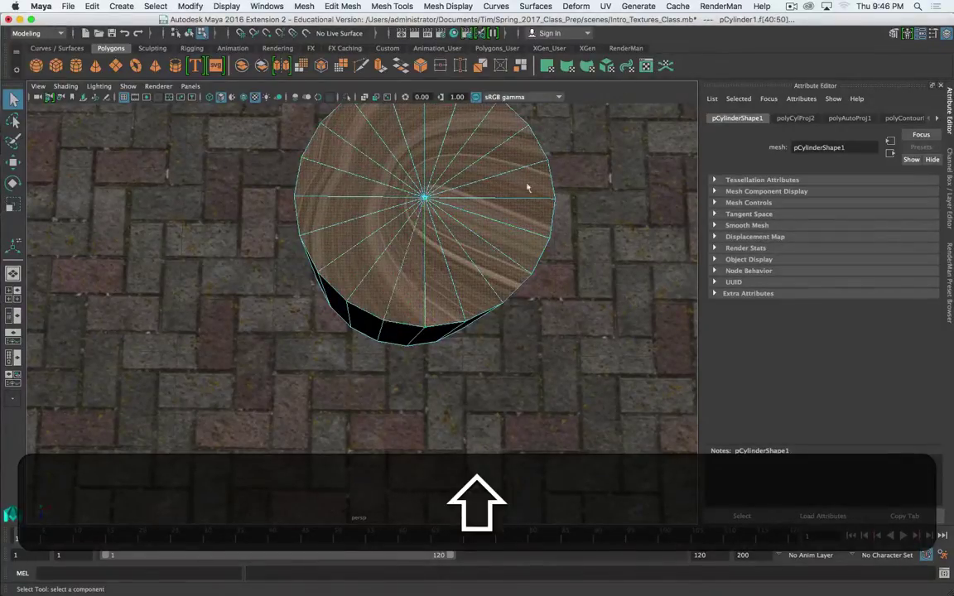
- Try a planar UV projection on the selected top cap faces and undo it
click(606, 6)
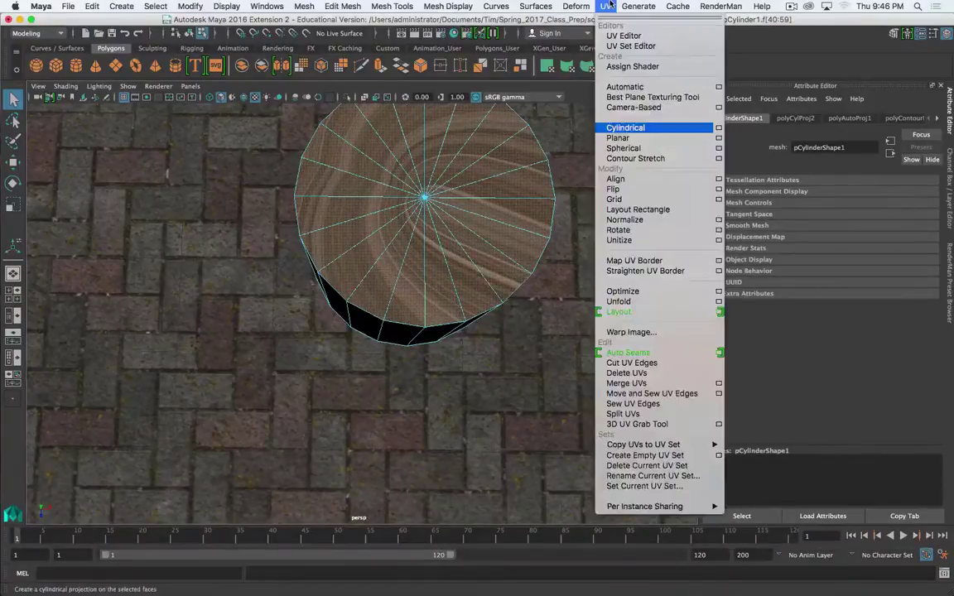
click(632, 139)
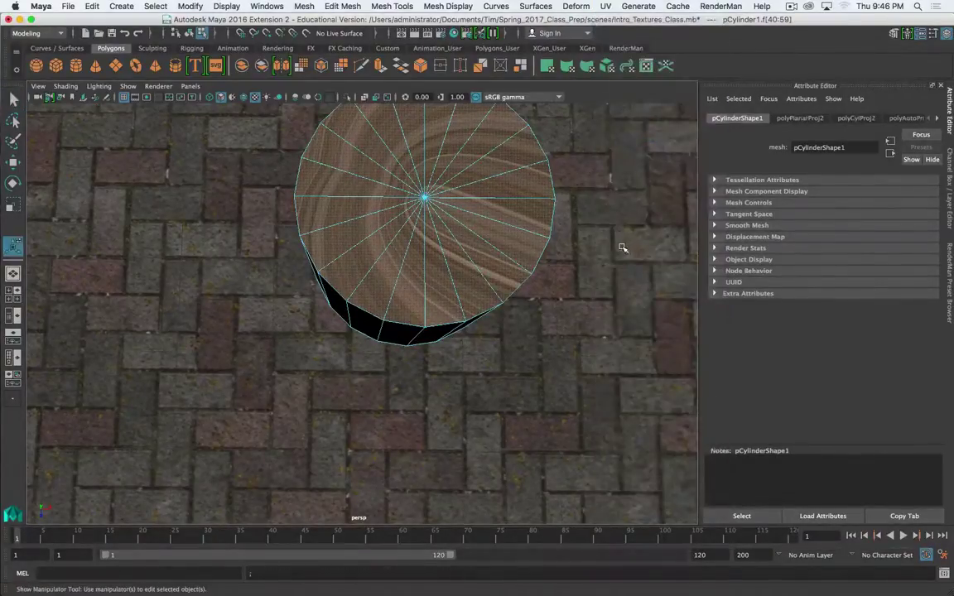
key(z)
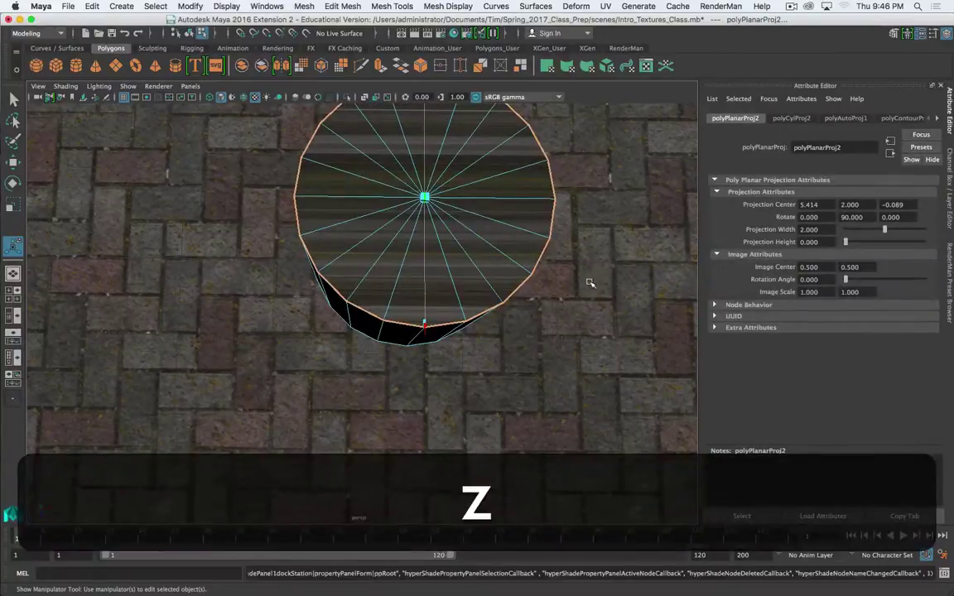
alt+drag(564, 243, 515, 279)
key(alt+z)
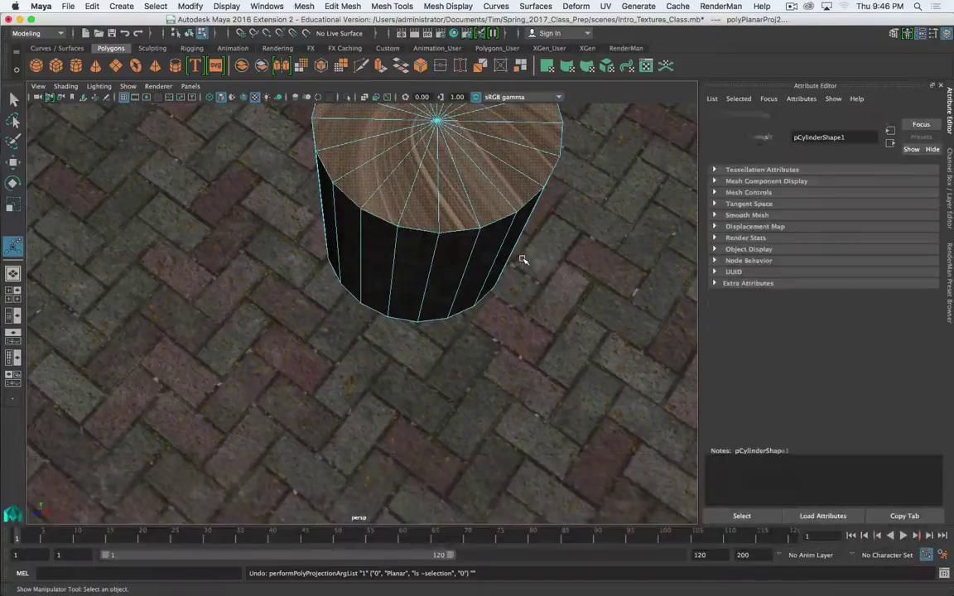
- Apply a planar UV projection from the Y axis to the cylinder's selected top cap faces while viewing them in the top view
key(space)
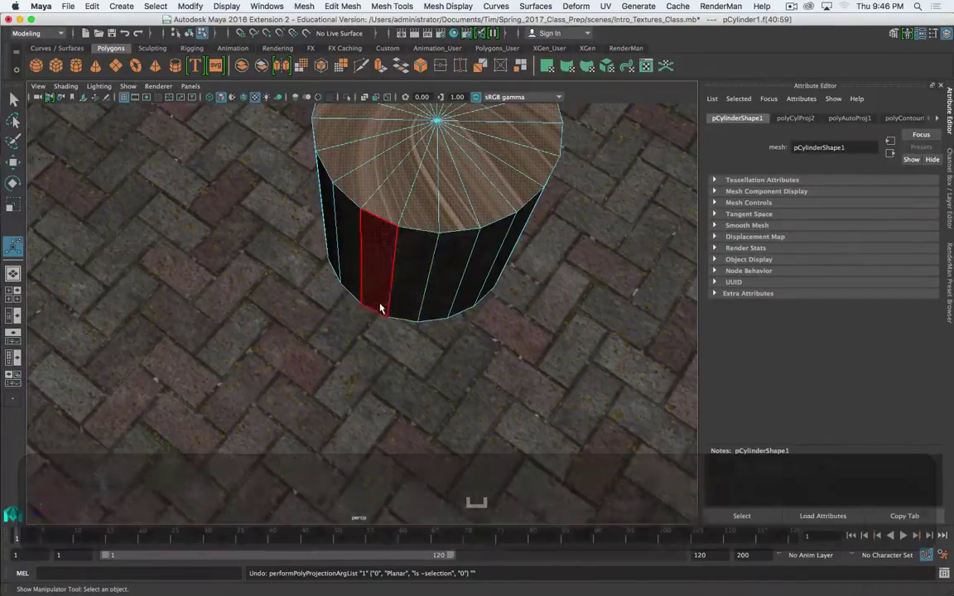
key(space)
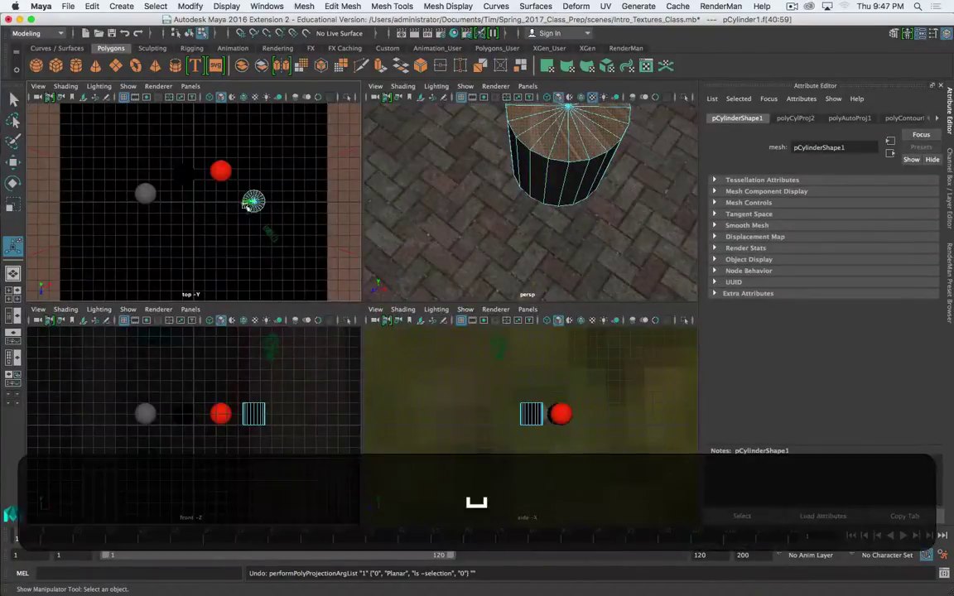
key(space)
alt+right_drag(477, 280, 590, 282)
alt+middle_drag(590, 283, 311, 228)
alt+right_drag(310, 228, 356, 229)
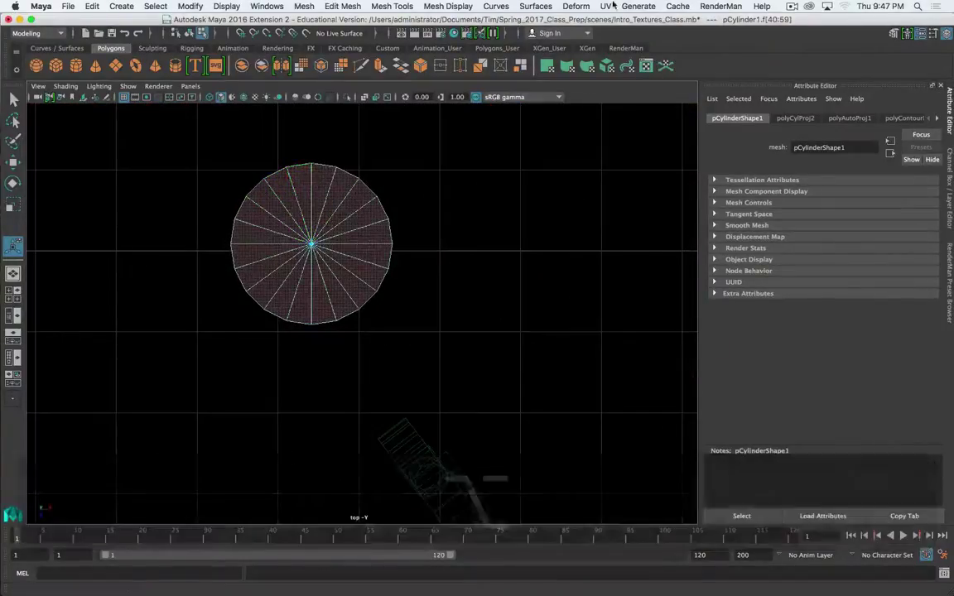
click(606, 6)
click(638, 134)
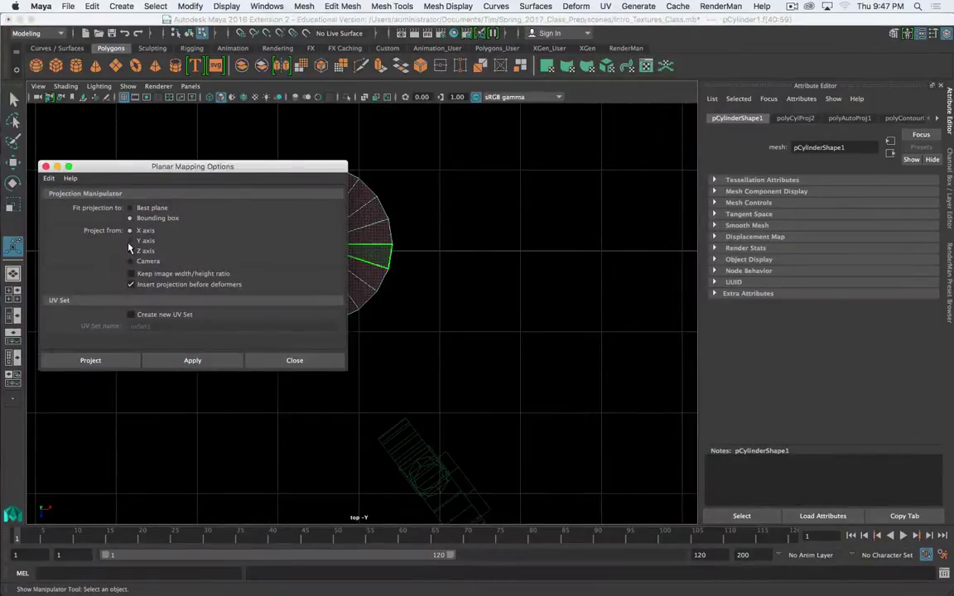
click(204, 362)
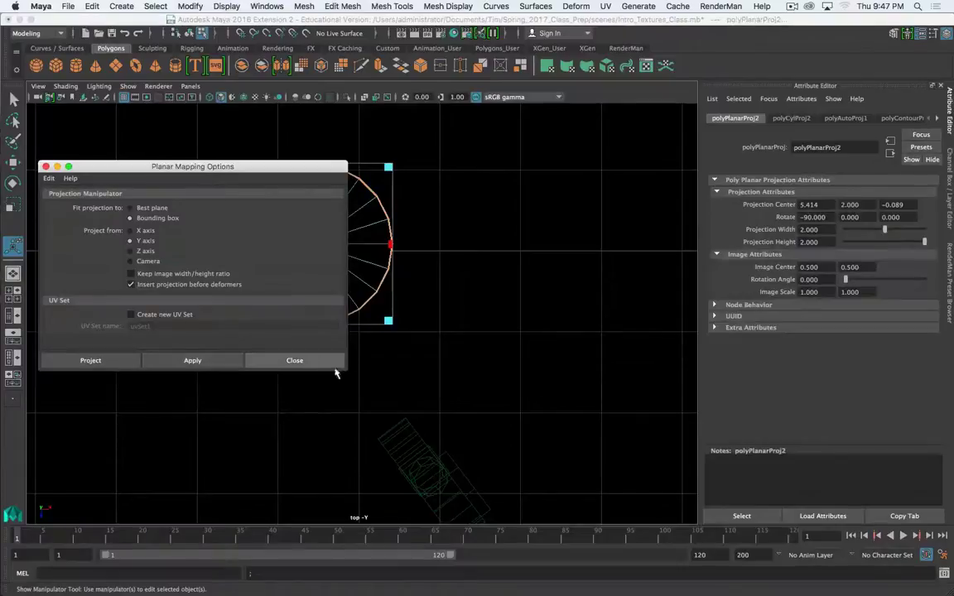
click(295, 360)
- Return to the perspective view and examine the planar mapping on the cylinder's top cap
key(space)
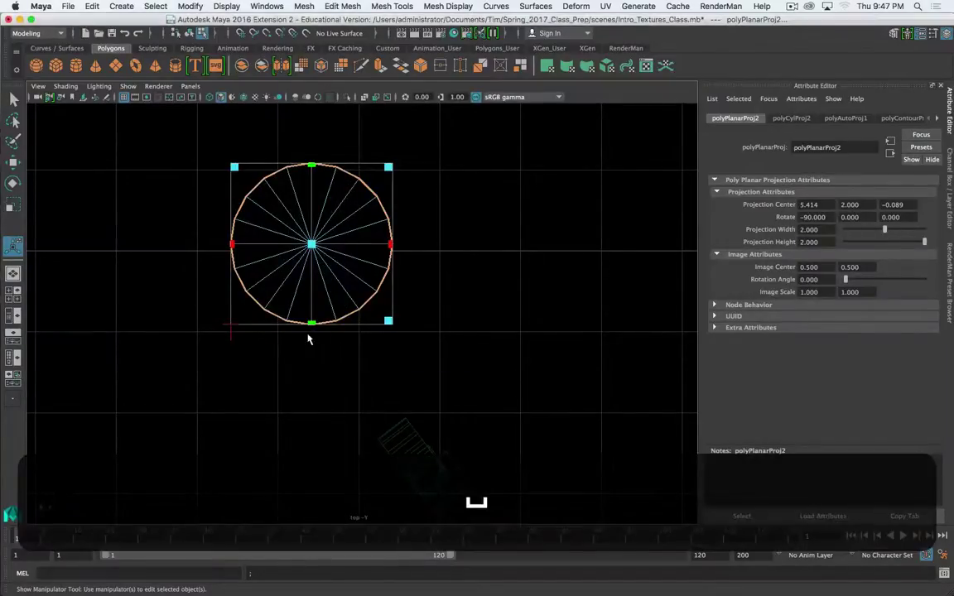
key(space)
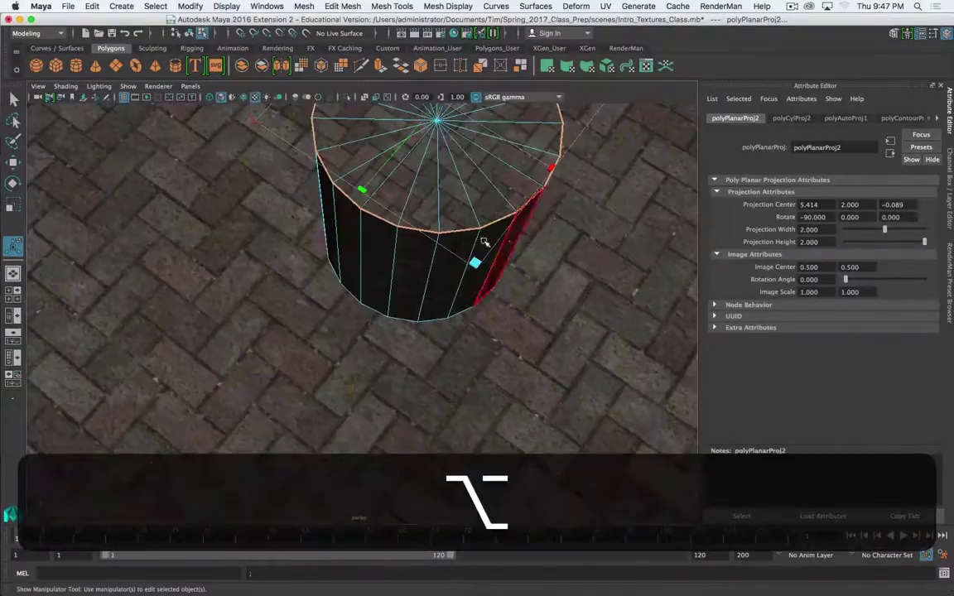
alt+drag(469, 243, 458, 254)
alt+drag(498, 396, 443, 395)
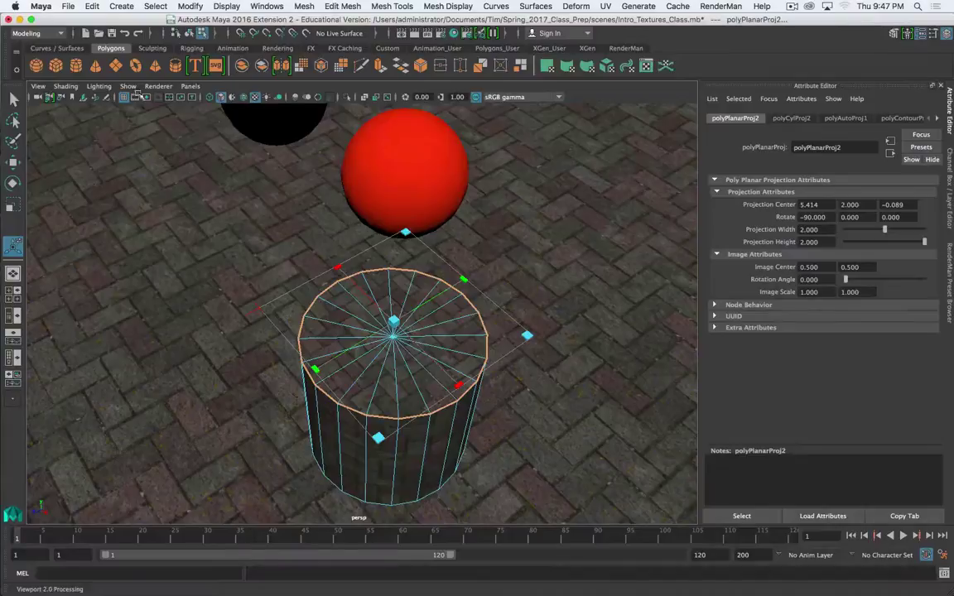
- Open the scene Space_Kid_Complete_Renderman_01_Basic.mb without saving changes to the current scene
click(68, 6)
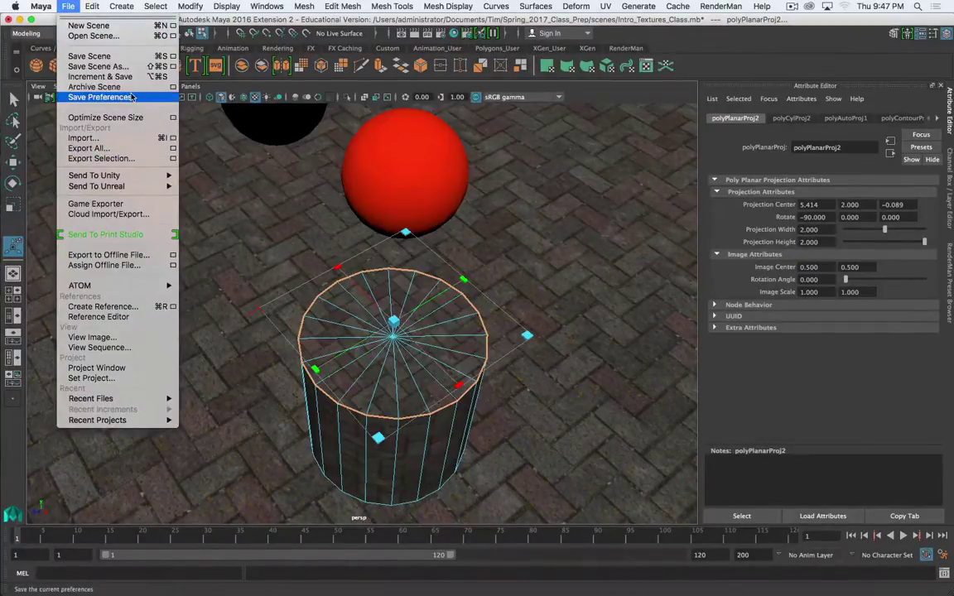
click(118, 36)
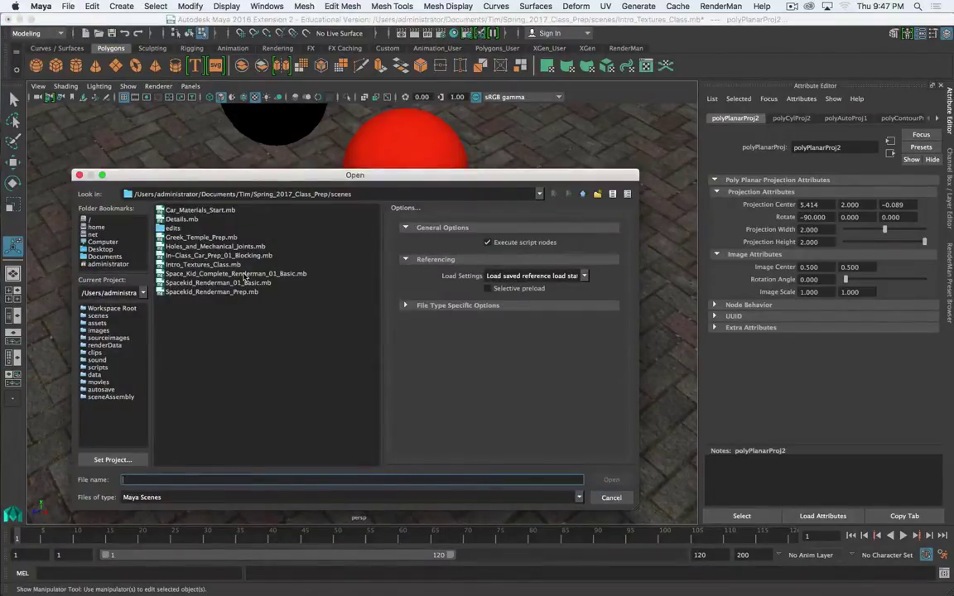
click(240, 273)
click(611, 479)
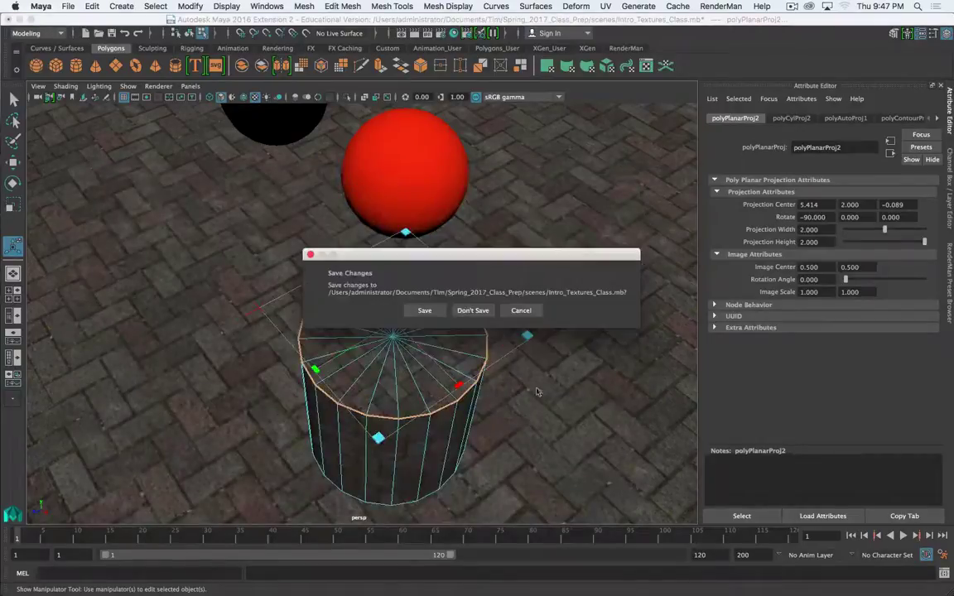
click(477, 309)
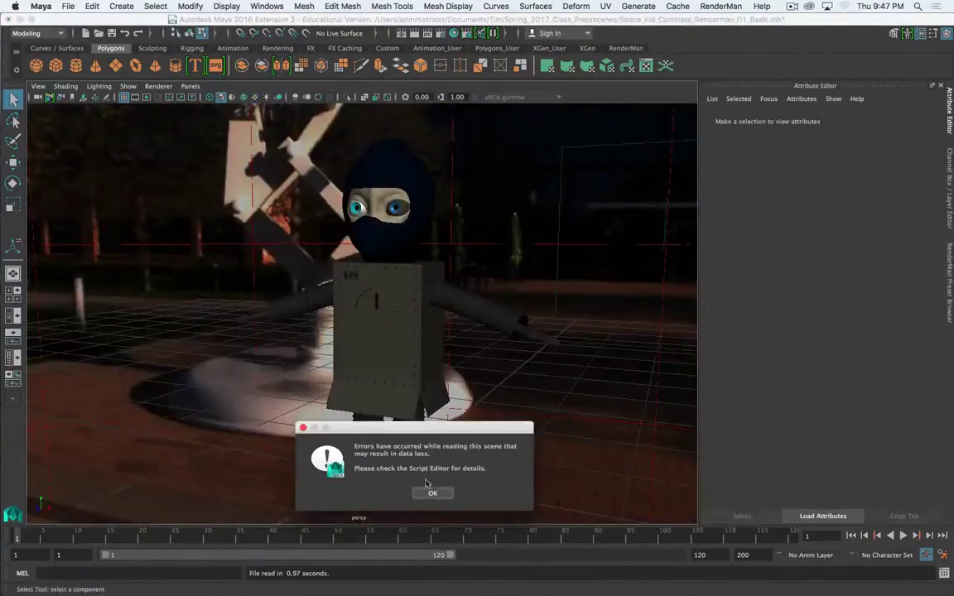
click(429, 493)
- Select the character's boot mesh, Kid_Boots_Block, and frame it closely in the perspective view
alt+middle_drag(416, 359, 442, 266)
alt+drag(443, 265, 436, 349)
alt+right_drag(436, 349, 519, 373)
alt+middle_drag(519, 374, 414, 309)
click(414, 309)
alt+right_drag(414, 309, 563, 351)
alt+middle_drag(563, 351, 448, 279)
alt+drag(447, 279, 425, 286)
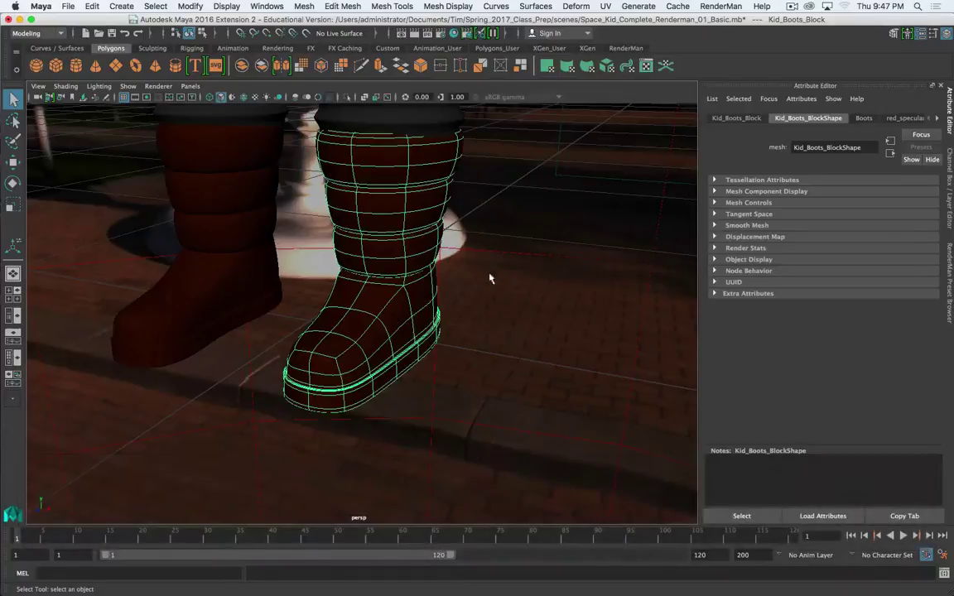
- Assign a Checker texture to the diffuse color of the boots' red_specular_plastic material
click(718, 6)
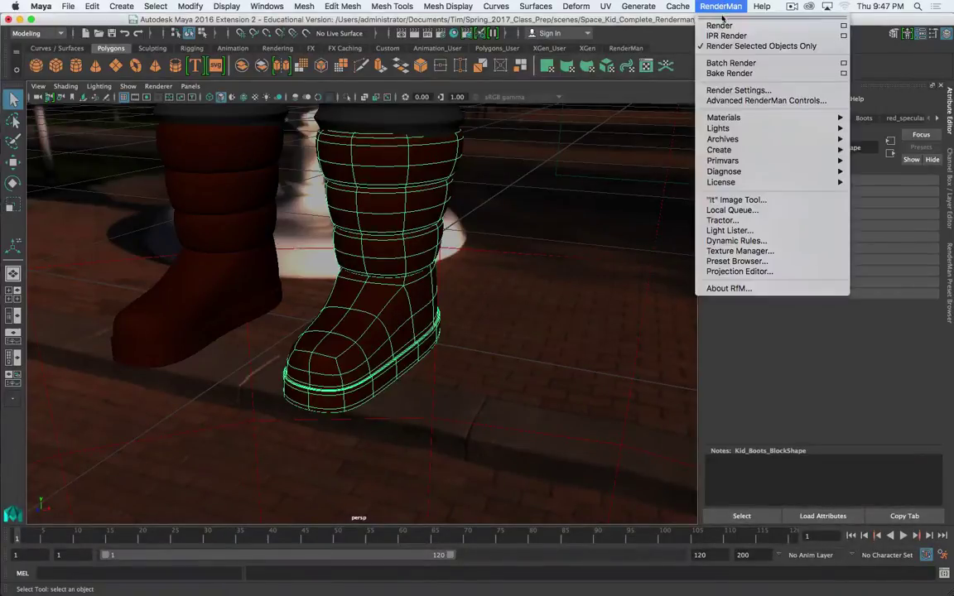
click(687, 43)
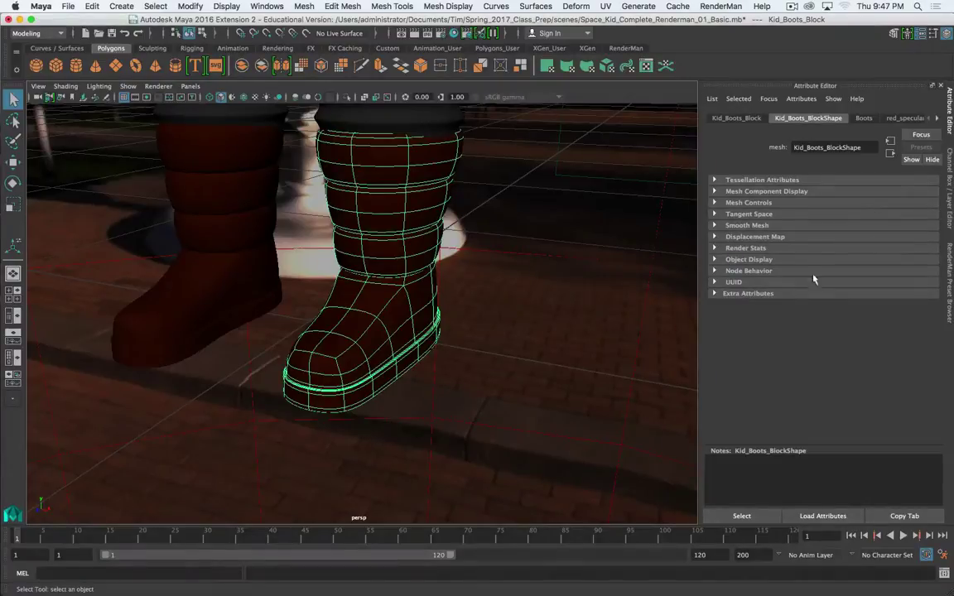
click(904, 118)
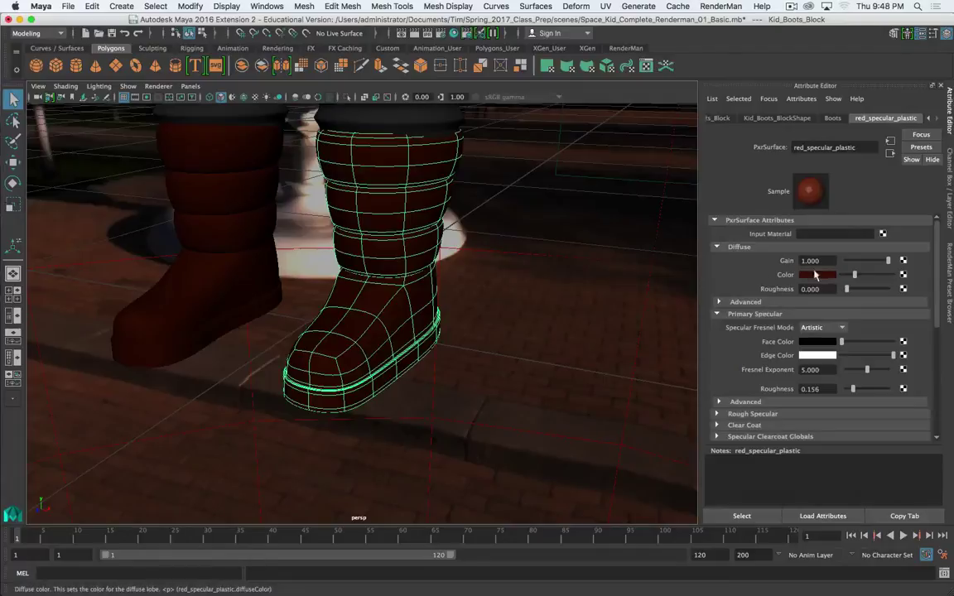
click(903, 274)
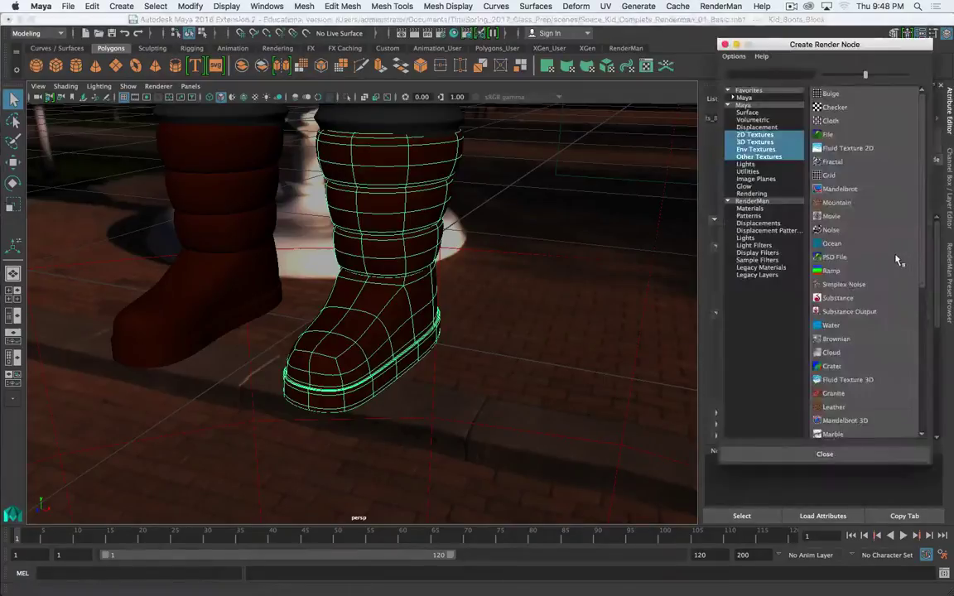
click(845, 107)
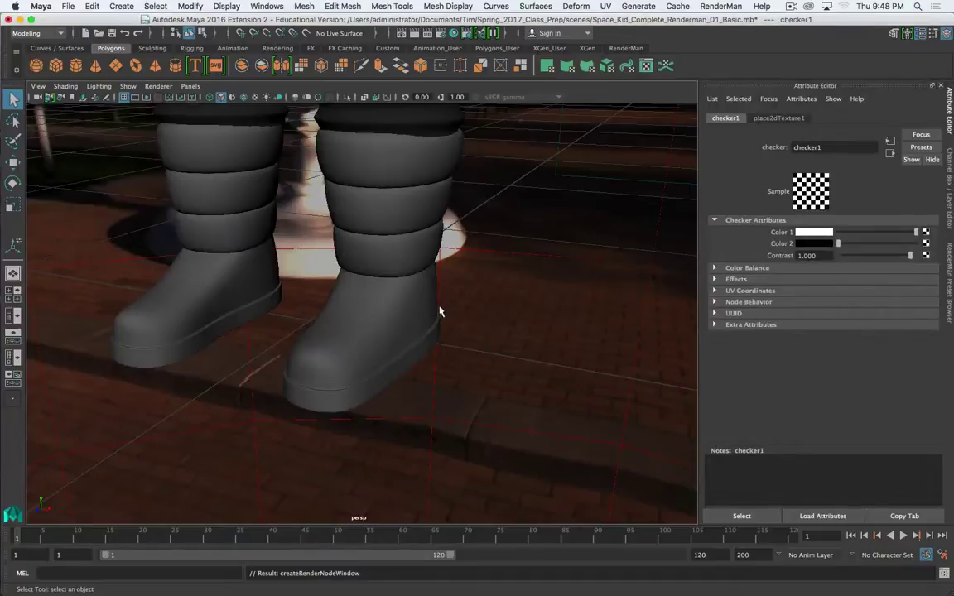
- Reselect the boot mesh and turn on textured display to show the checker pattern on it
click(395, 277)
key(6)
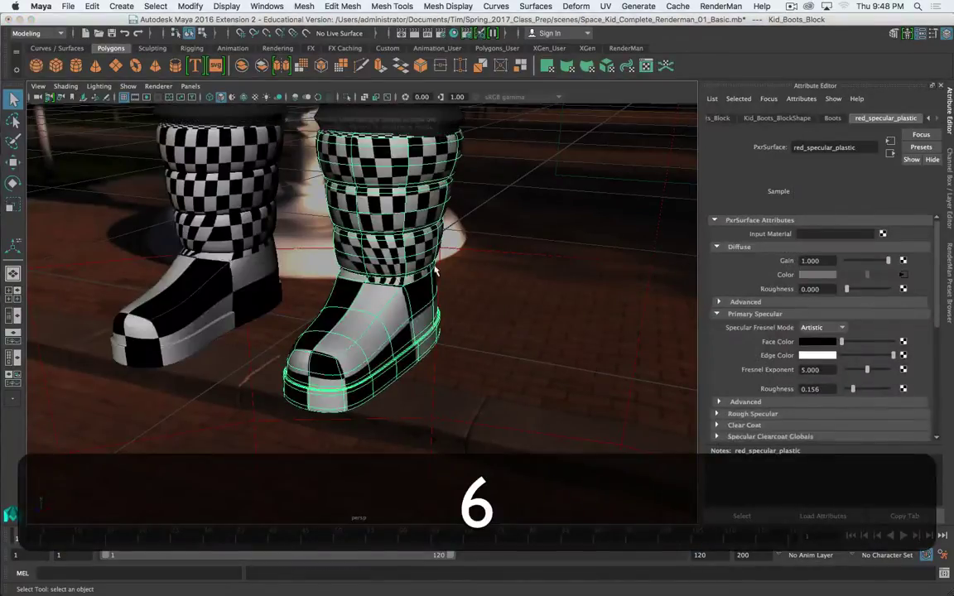
alt+drag(398, 273, 375, 213)
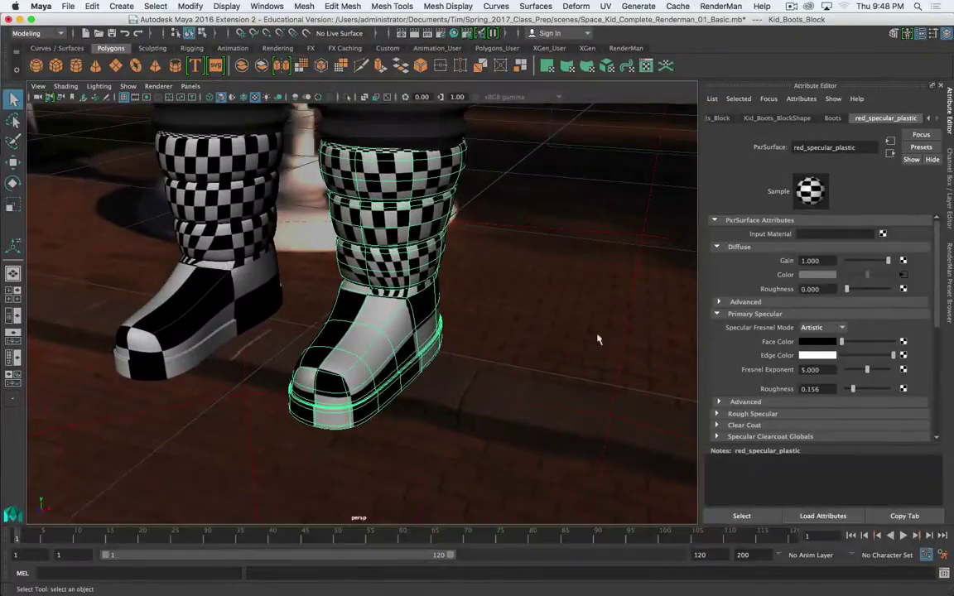
- Try a cylindrical UV projection on the boot mesh and inspect the checker pattern from several angles
click(610, 5)
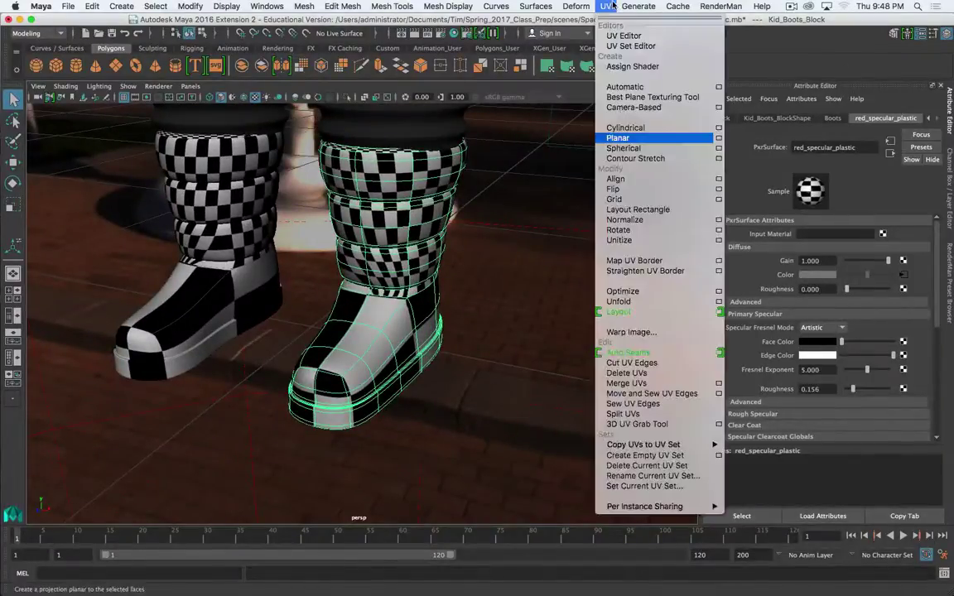
click(654, 131)
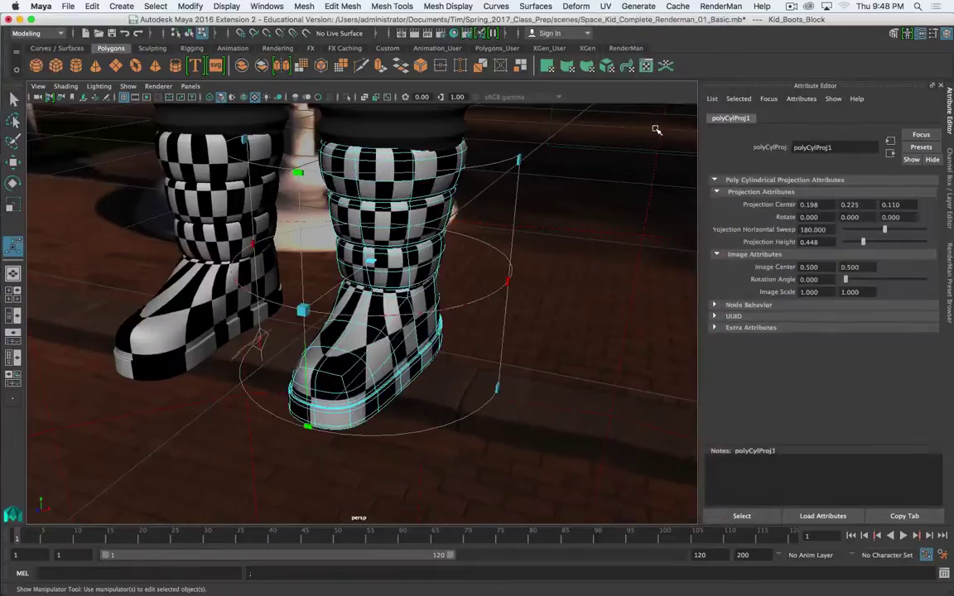
mouse_move(535, 292)
alt+mouse_down()
mouse_move(545, 279)
mouse_move(360, 277)
mouse_move(567, 269)
mouse_move(536, 283)
alt+mouse_up()
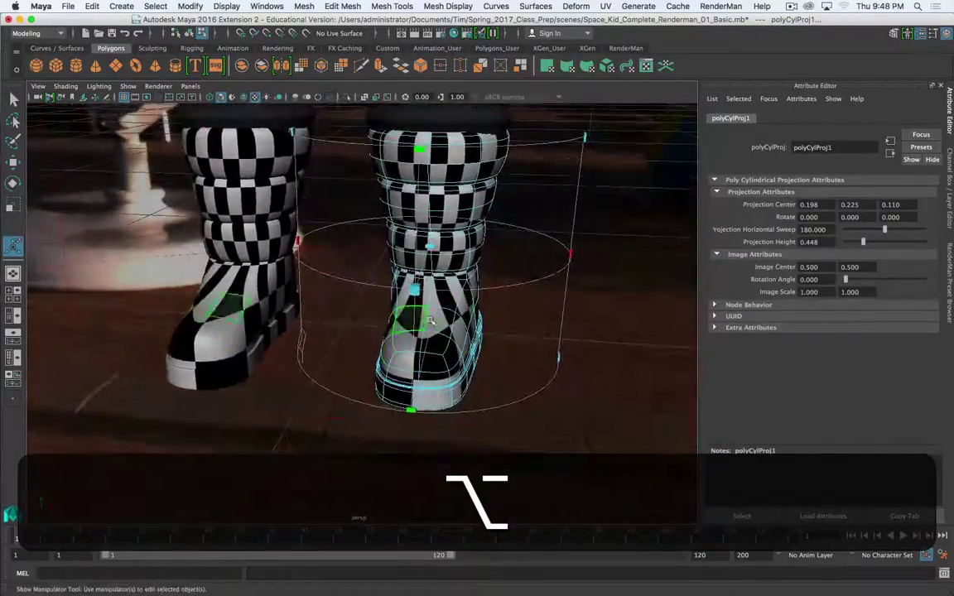
alt+drag(406, 328, 679, 45)
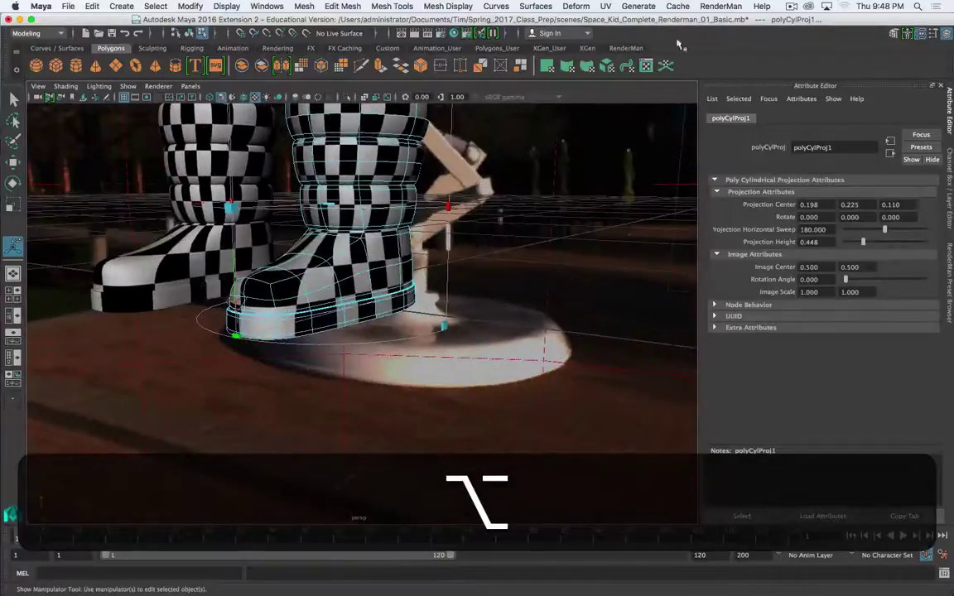
- Try an automatic UV projection on the boot mesh
click(606, 6)
click(645, 88)
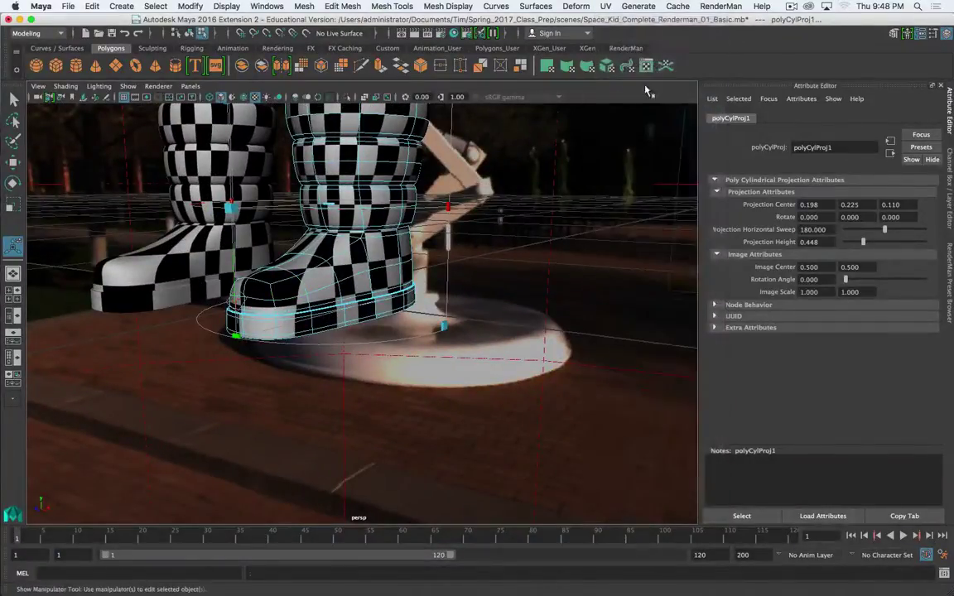
alt+drag(546, 249, 528, 221)
- Start the Best Plane Texturing Tool on the boots, then shift the automatic projection manipulator and undo the move
click(677, 6)
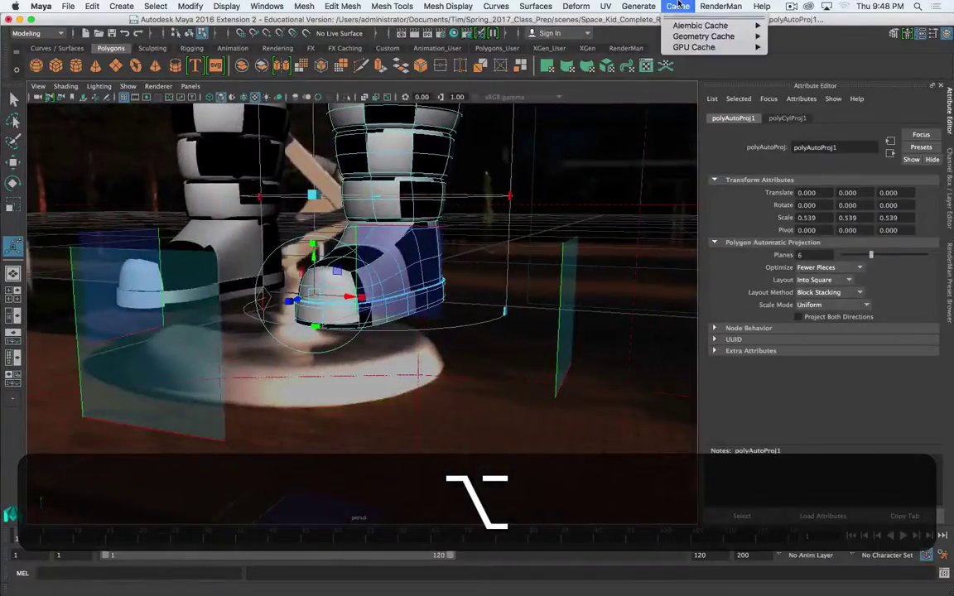
mouse_move(605, 5)
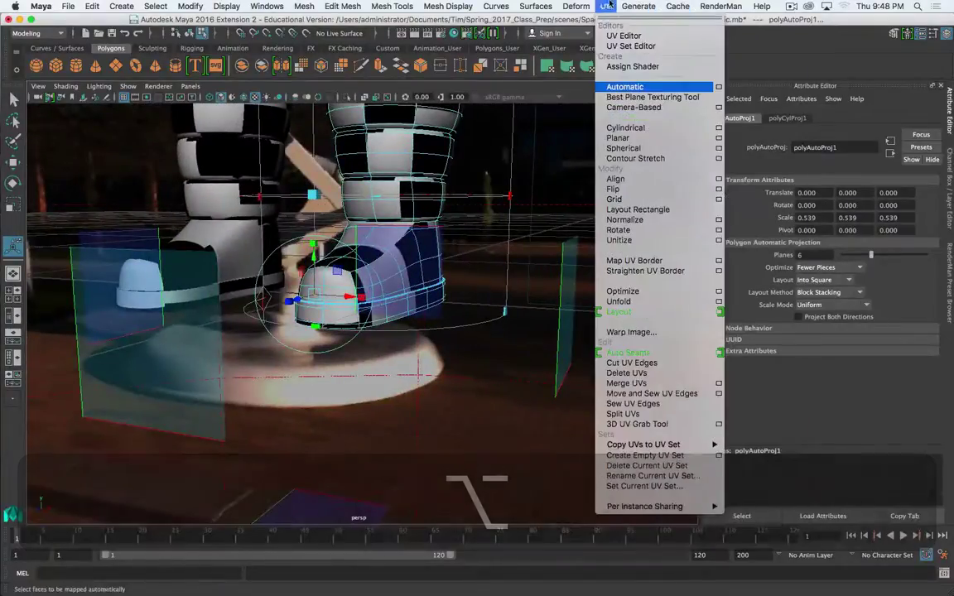
click(652, 97)
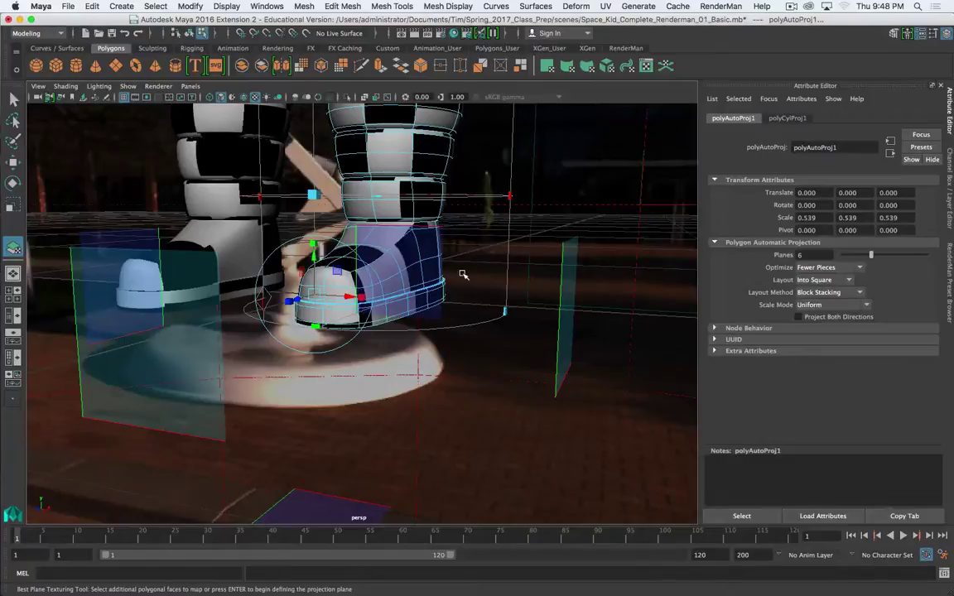
alt+drag(459, 248, 444, 299)
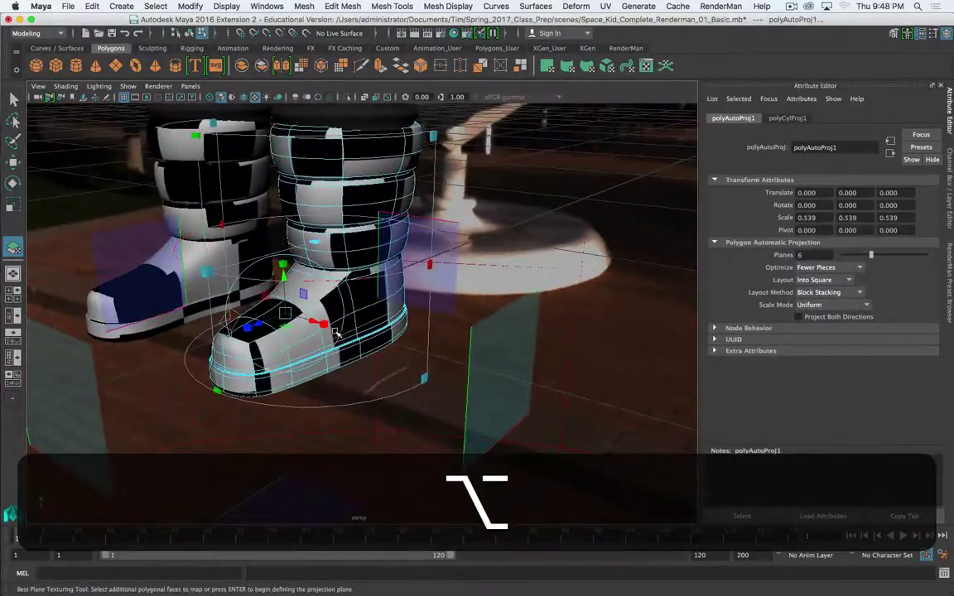
drag(327, 326, 306, 321)
key(z)
- Try a spherical UV projection on the boot mesh, followed by a contour stretch projection
click(605, 6)
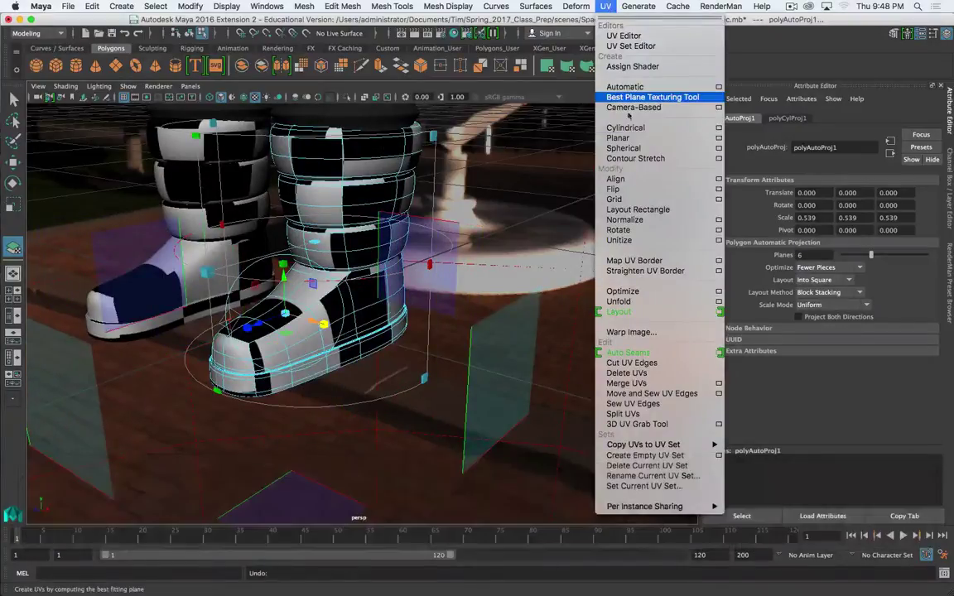
click(652, 149)
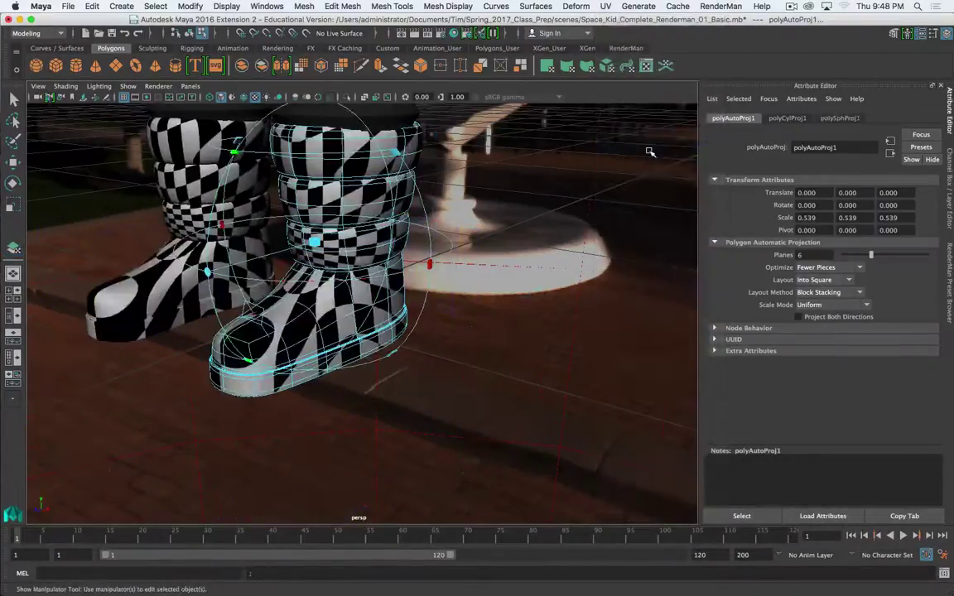
click(632, 5)
mouse_move(606, 5)
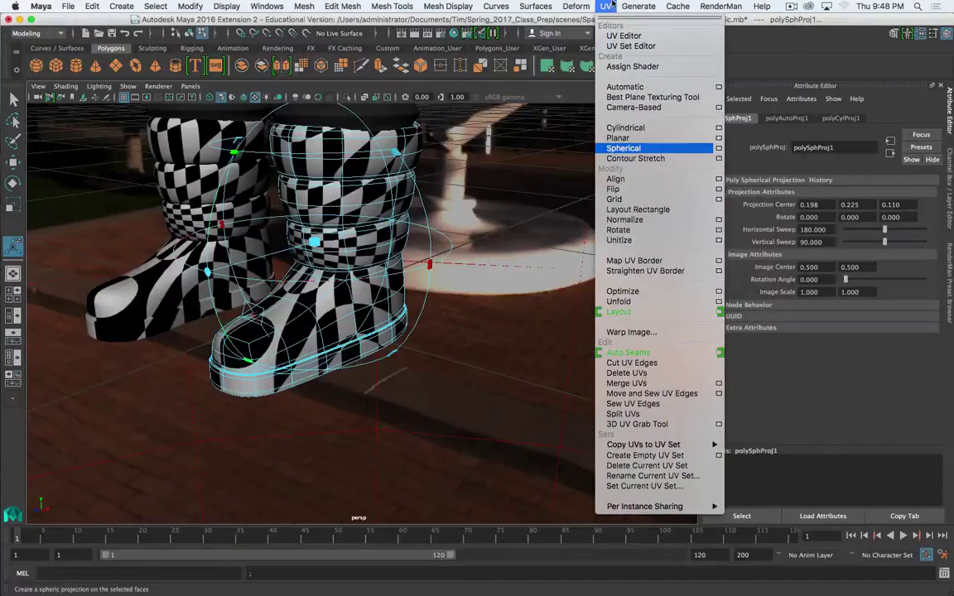
click(647, 160)
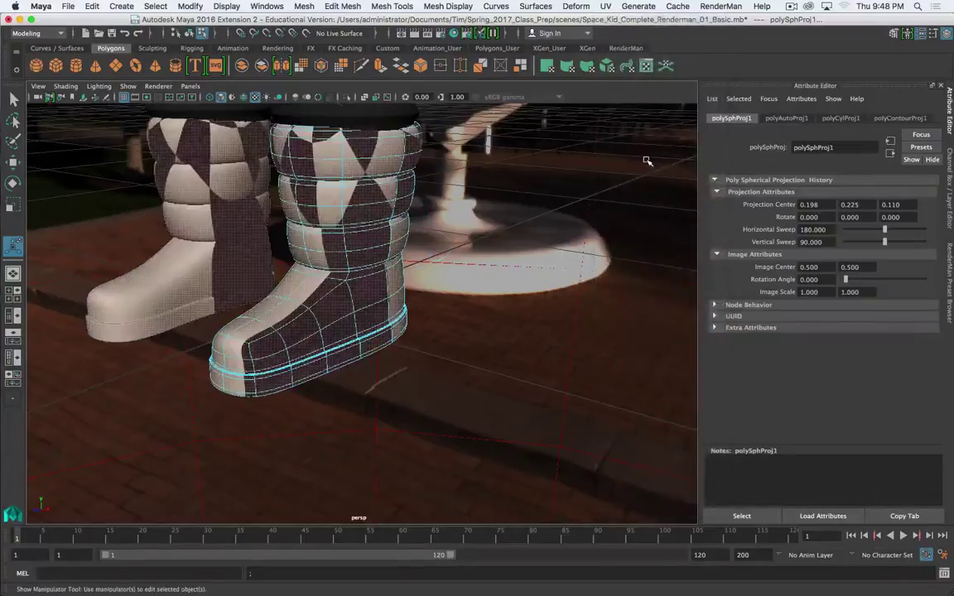
- Apply a cylindrical UV projection to the boot mesh in place of the contour stretch mapping
click(605, 6)
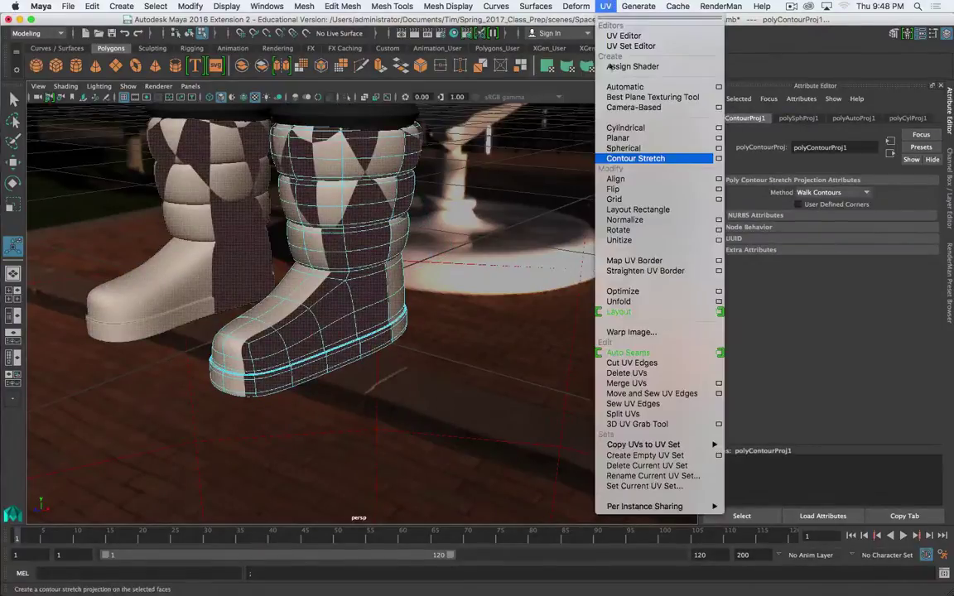
click(625, 128)
- Select the strip of faces along the top of the boot's foot and apply a planar UV projection to them
alt+drag(369, 340, 585, 409)
right_drag(526, 271, 526, 308)
click(490, 342)
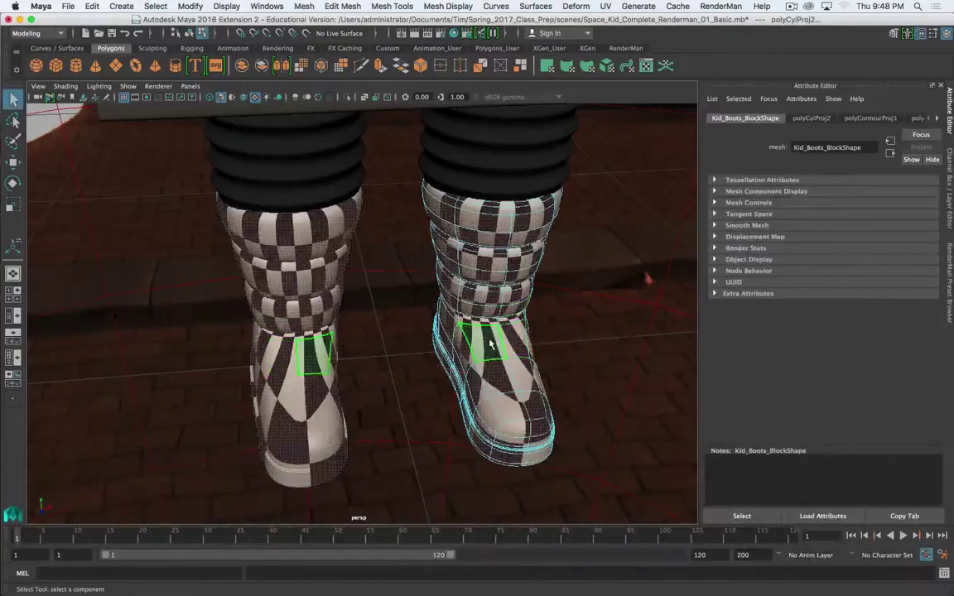
shift+double_click(517, 351)
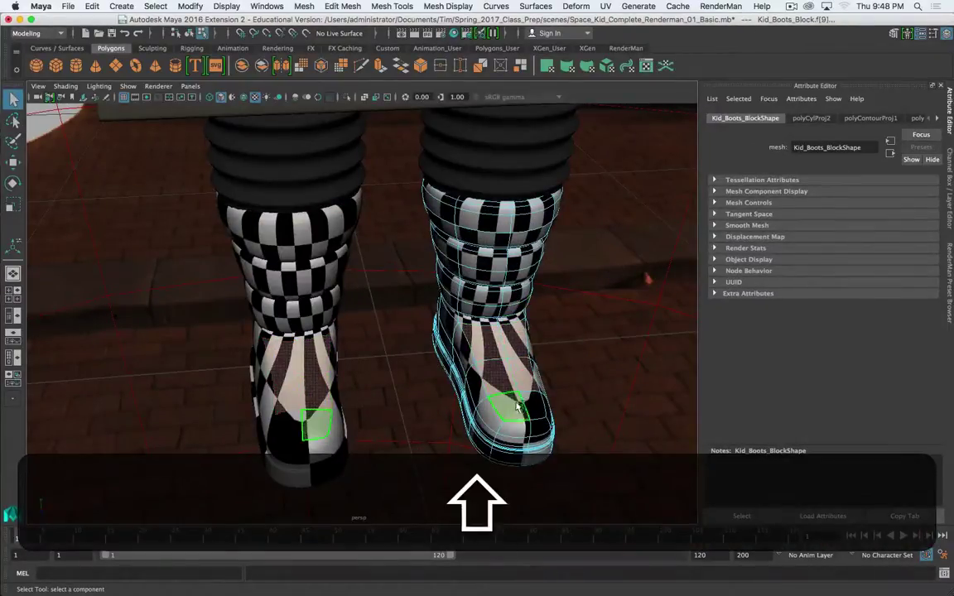
alt+shift+drag(492, 398, 622, 26)
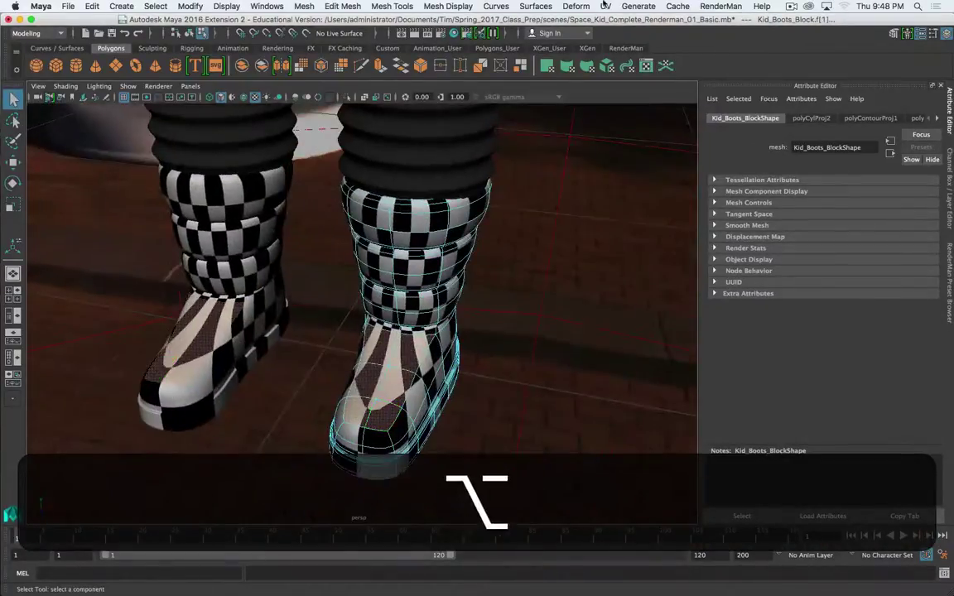
click(605, 6)
click(635, 140)
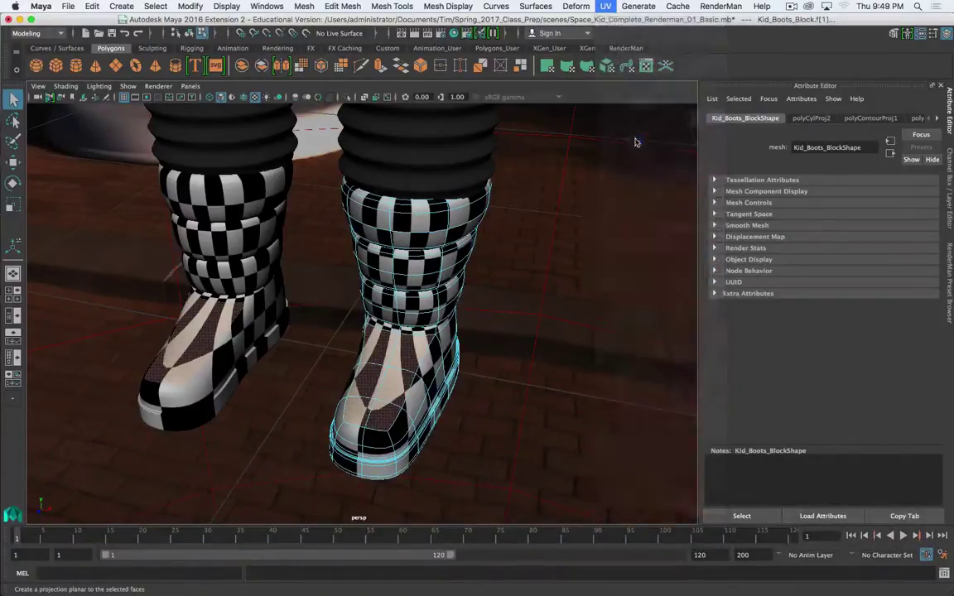
alt+drag(536, 405, 335, 332)
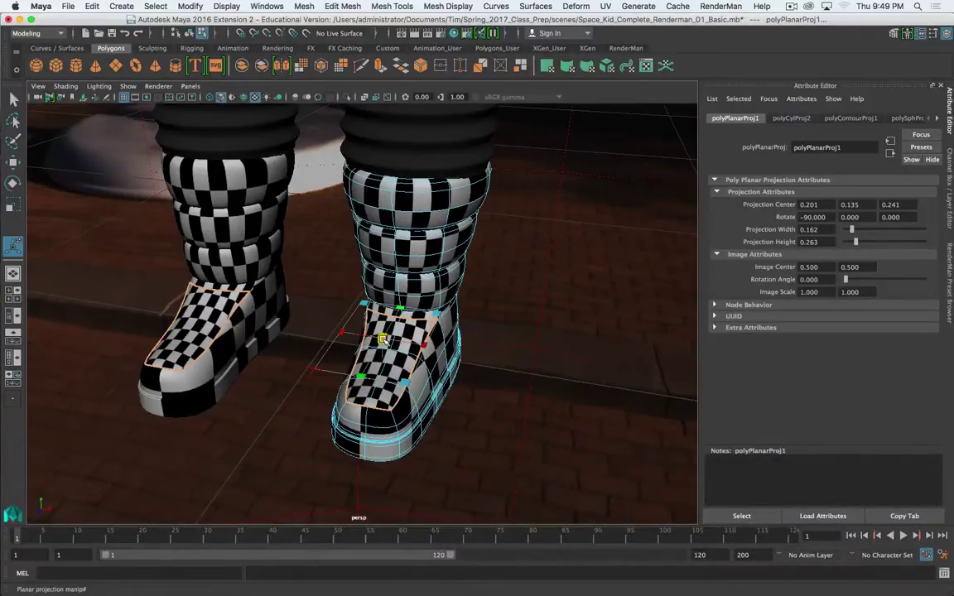
- Reposition and enlarge the planar projection to about 0.272 wide and 0.379 high, centred near 0.208, 0.135, 0.254
mouse_move(382, 340)
mouse_down()
mouse_move(396, 344)
mouse_move(383, 341)
mouse_up()
mouse_move(460, 361)
middle_down()
mouse_move(468, 362)
mouse_move(458, 359)
middle_up()
drag(460, 360, 351, 401)
drag(343, 338, 472, 396)
scroll(473, 395, down, 8)
alt+middle_drag(466, 345, 526, 430)
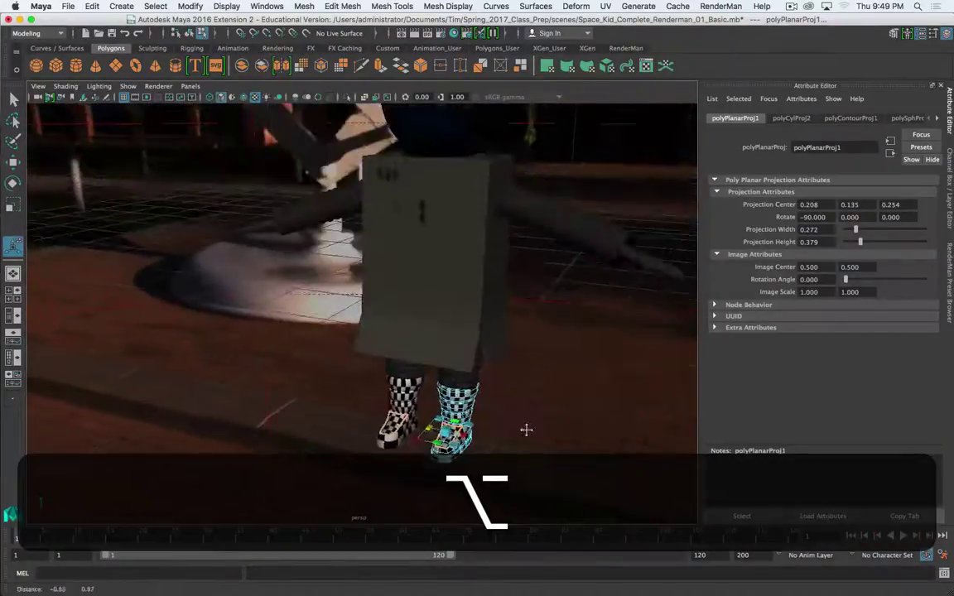
alt+drag(526, 430, 447, 432)
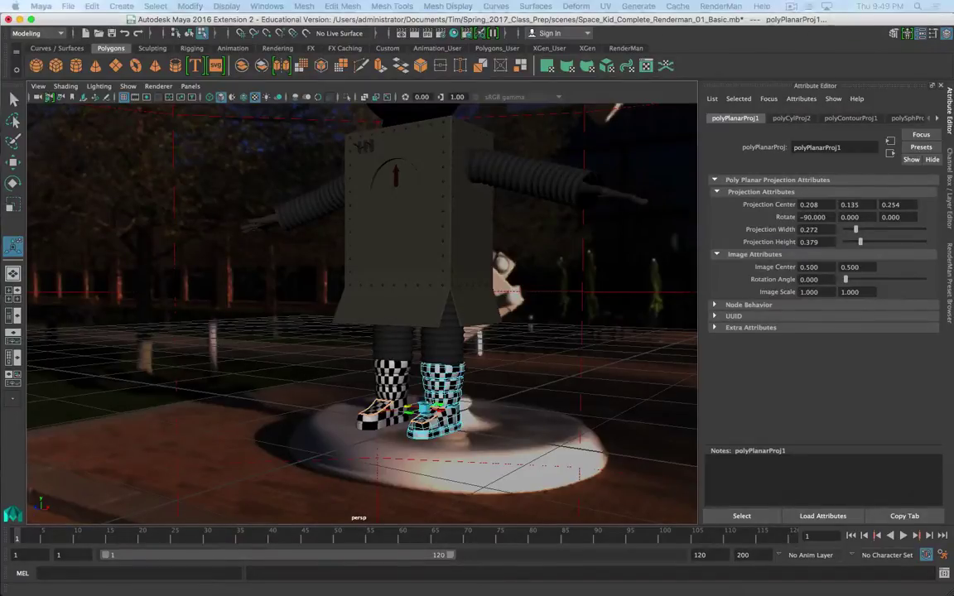
- Switch to Chrome and open YouTube Creator Studio in a separate tab, keeping the upload page with its draft open
drag(0, 17, 672, 16)
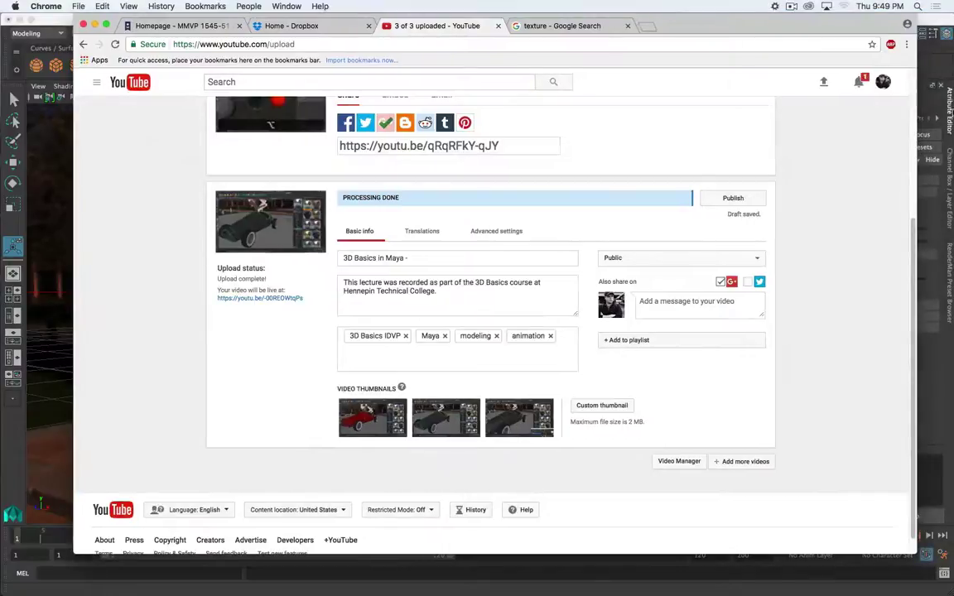
click(883, 84)
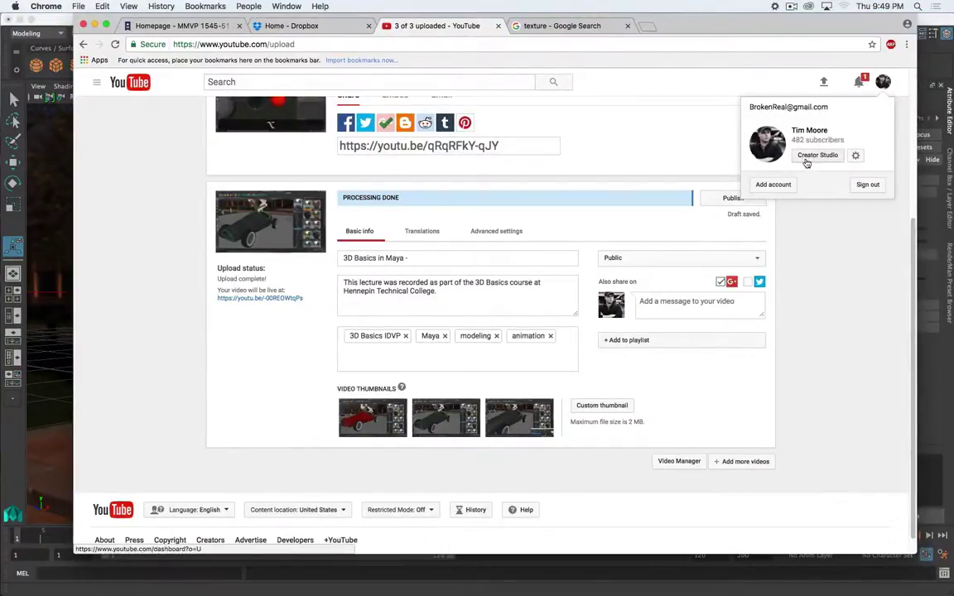
click(818, 156)
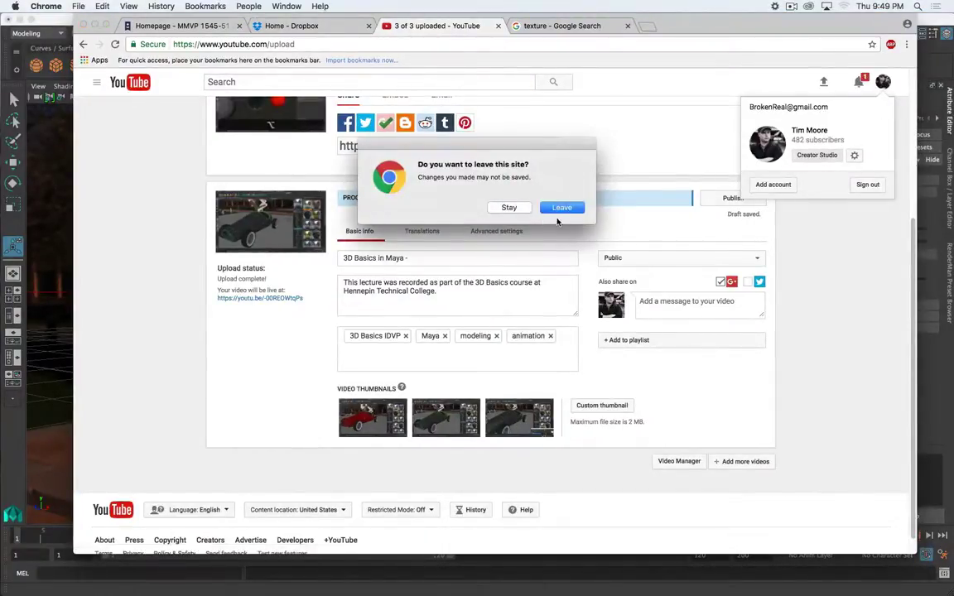
click(519, 208)
key(alt)
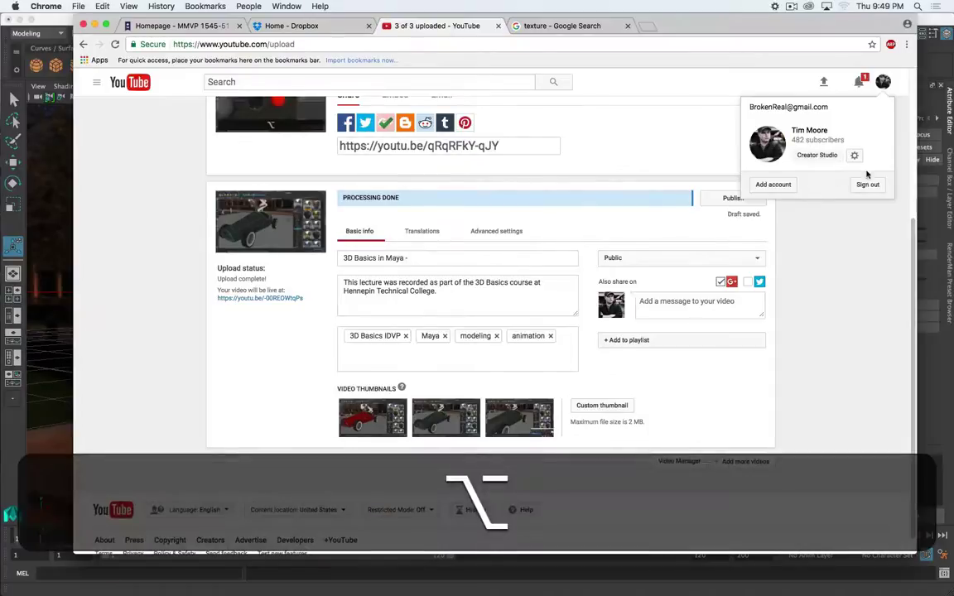
middle_click(805, 157)
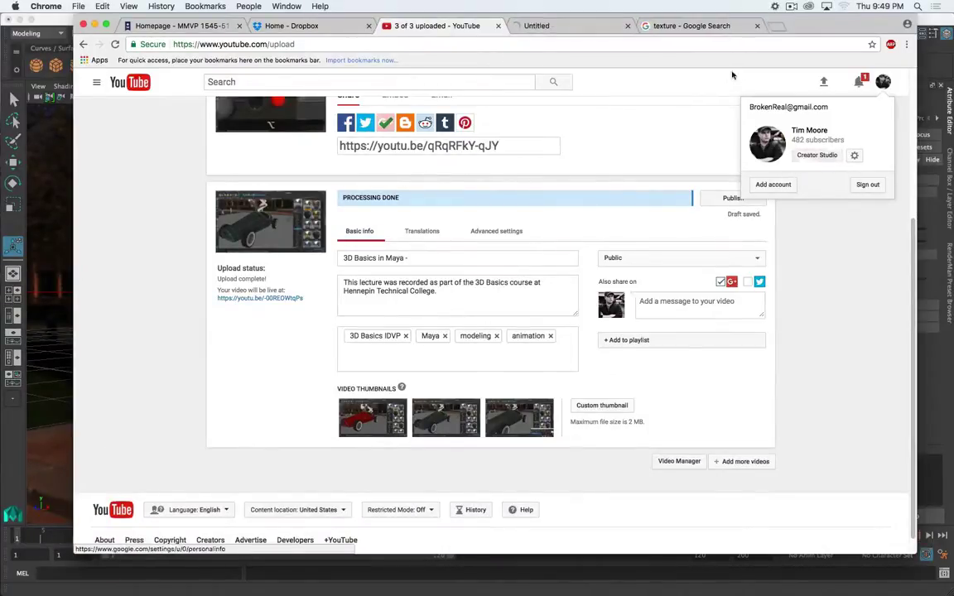
key(ctrl+Tab)
key(ctrl)
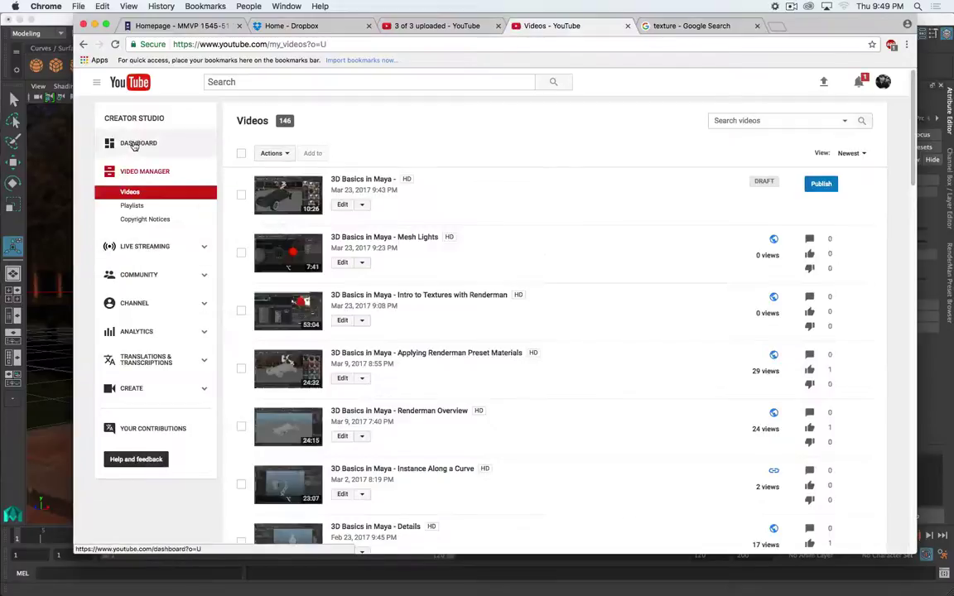
- Go through the Creator Studio dashboard and the full video list to the channel's playlists
click(134, 144)
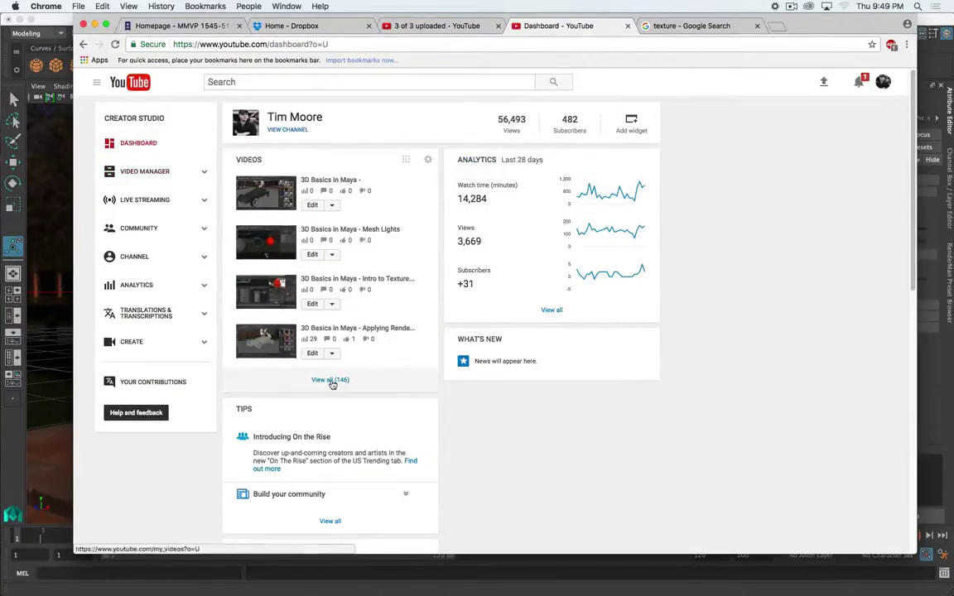
click(329, 380)
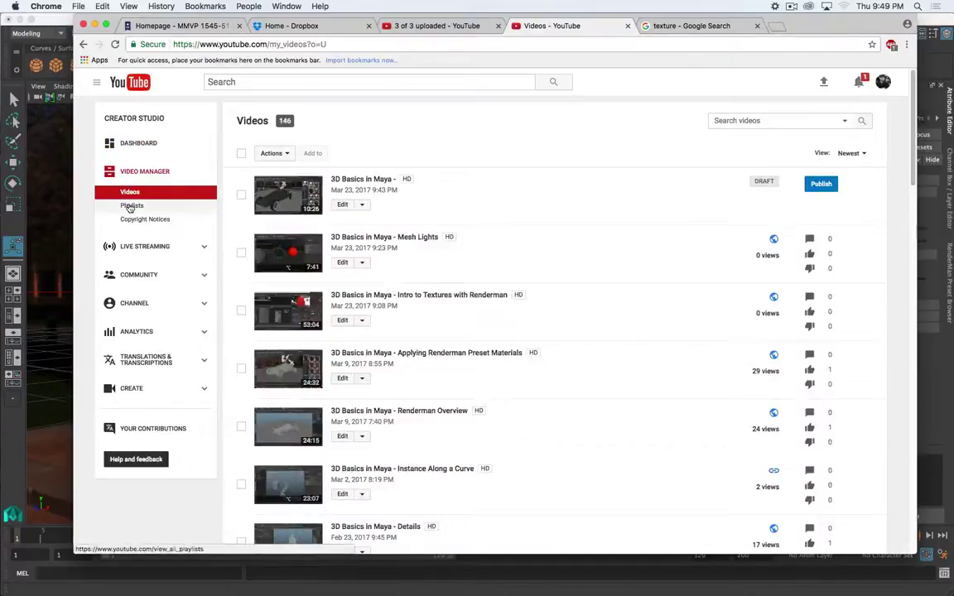
click(131, 206)
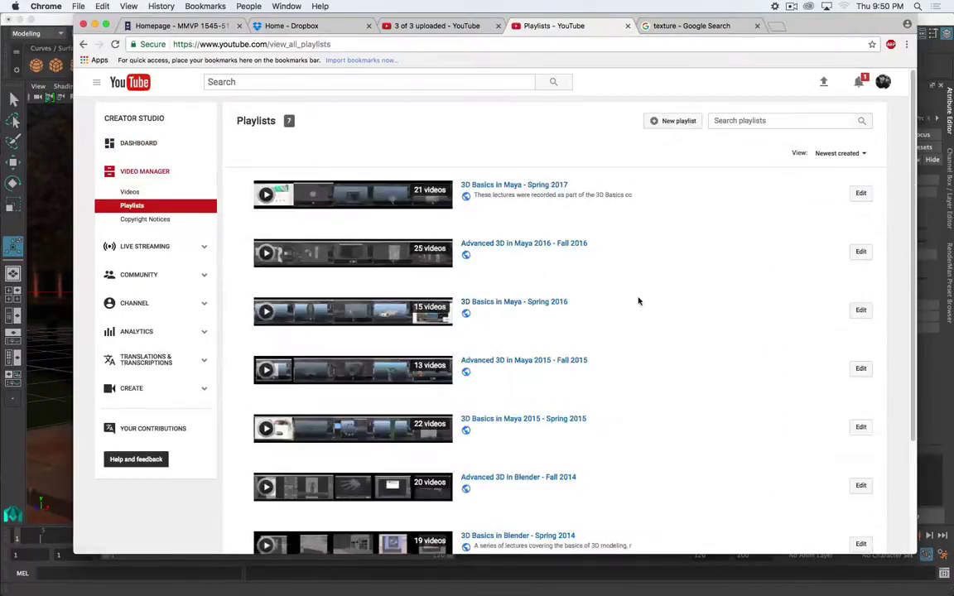
- Open the "Advanced 3D in Maya 2016 - Fall 2016" playlist and look through it for the UV lectures
click(497, 243)
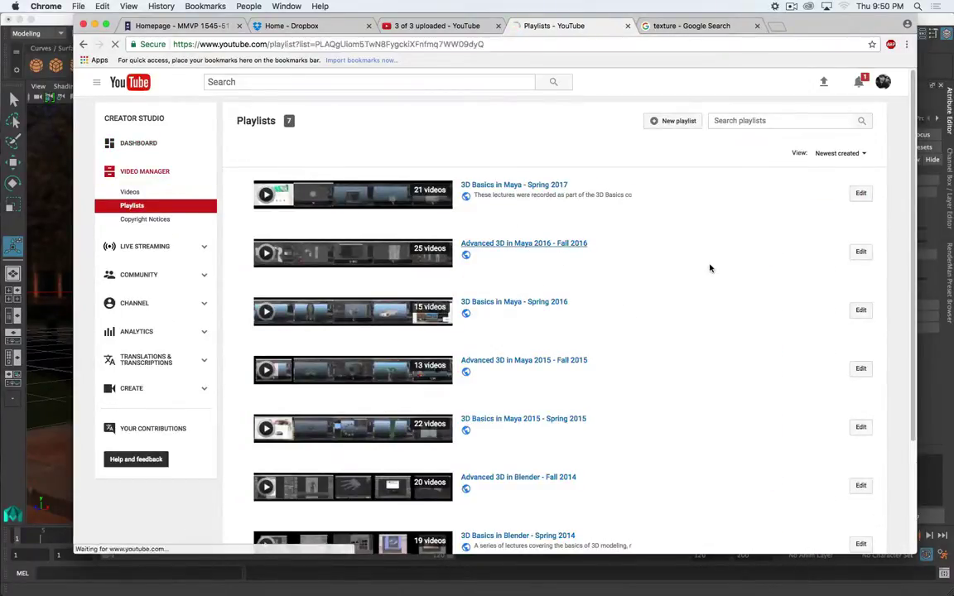
scroll(724, 370, down, 3)
scroll(723, 370, down, 5)
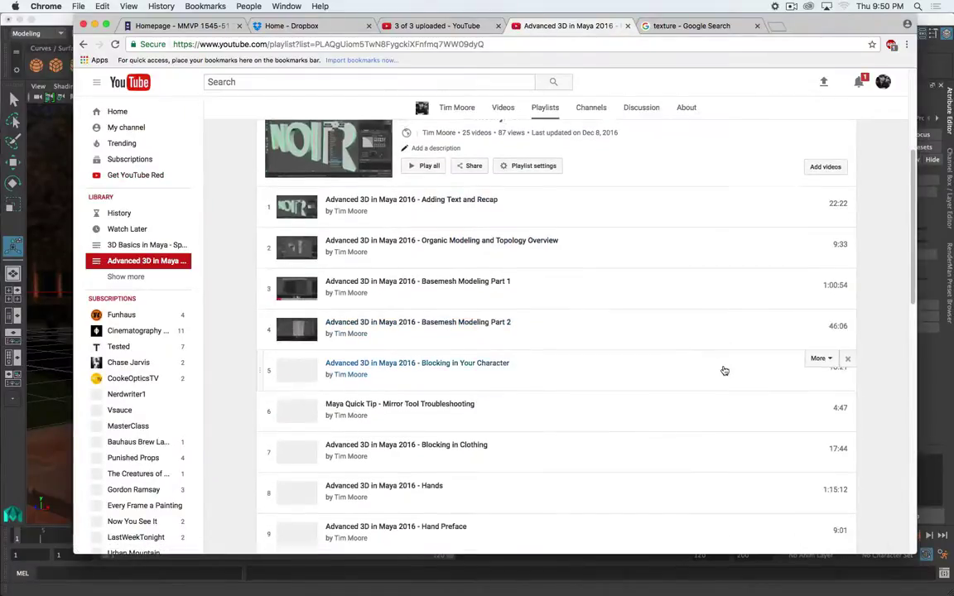
scroll(724, 370, down, 6)
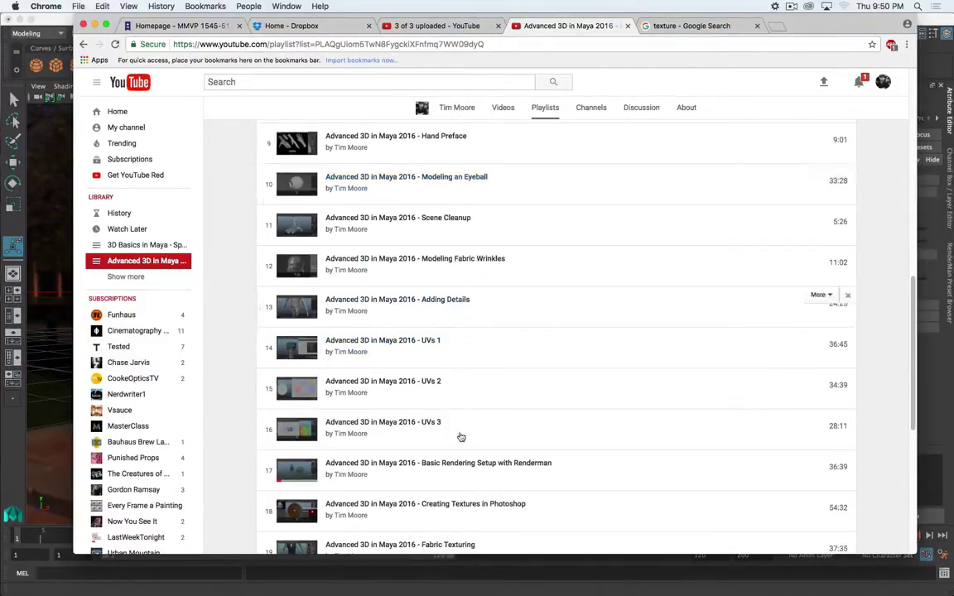
- Close the playlist tab and switch back to Maya
click(626, 25)
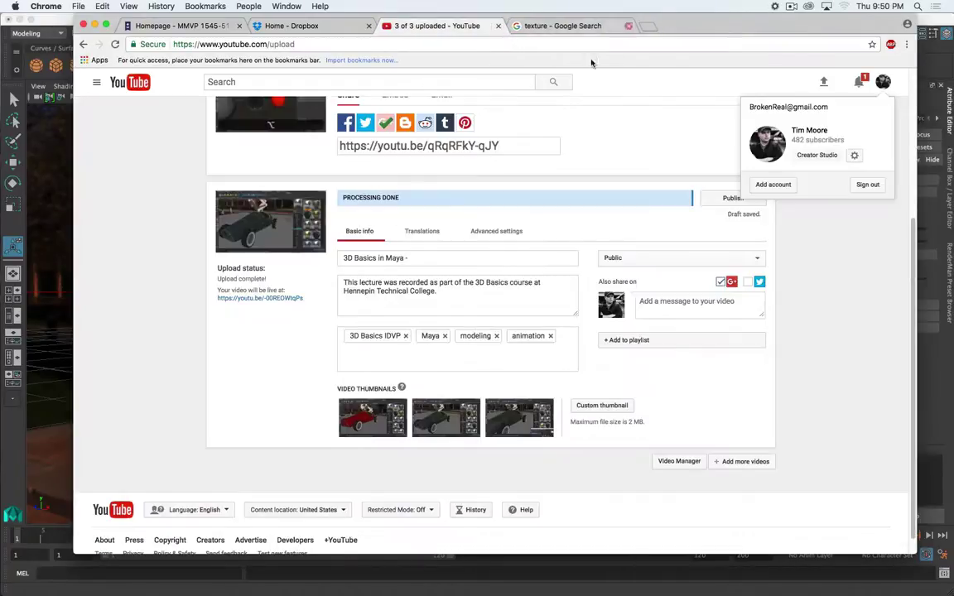
double_click(704, 27)
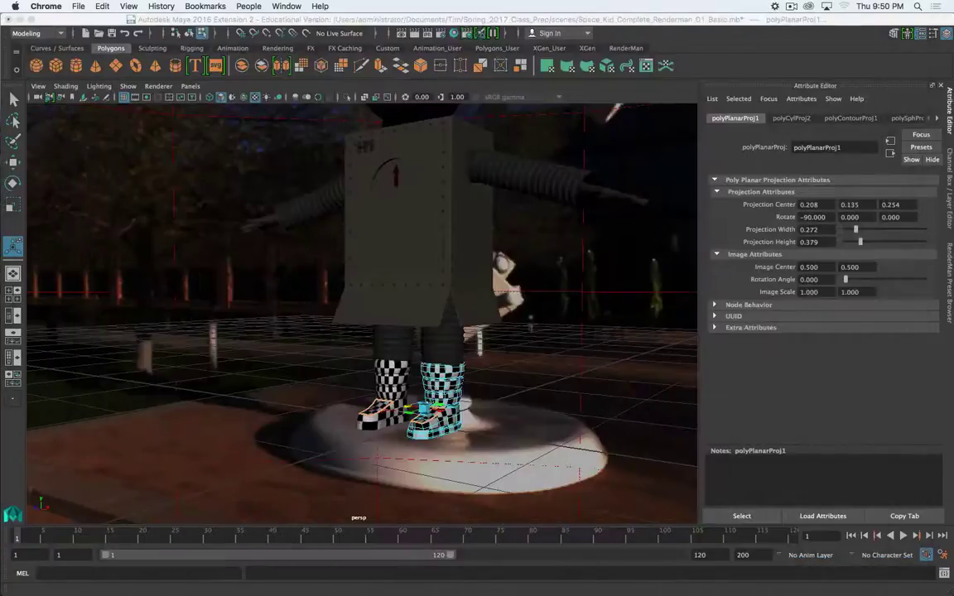
click(738, 19)
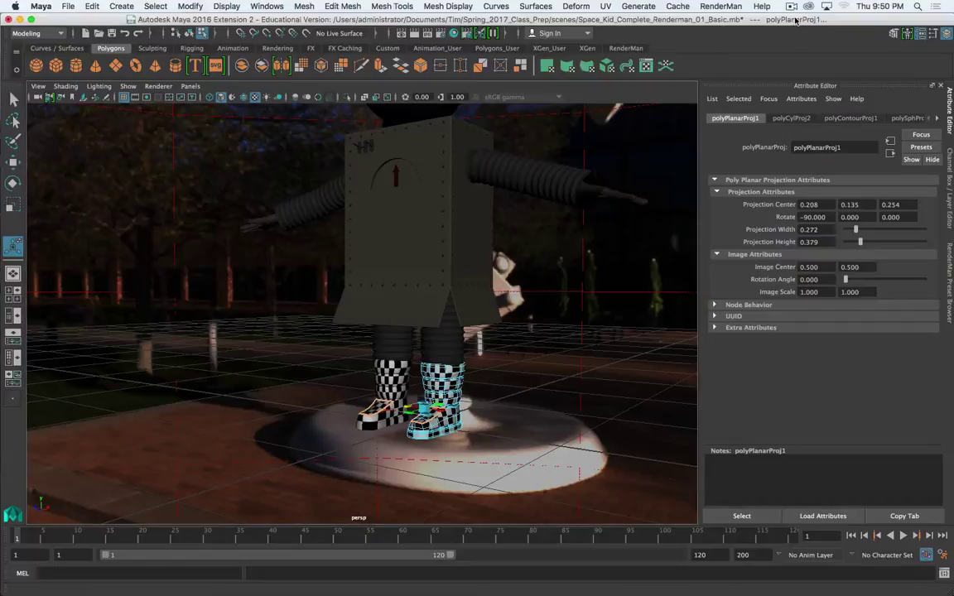